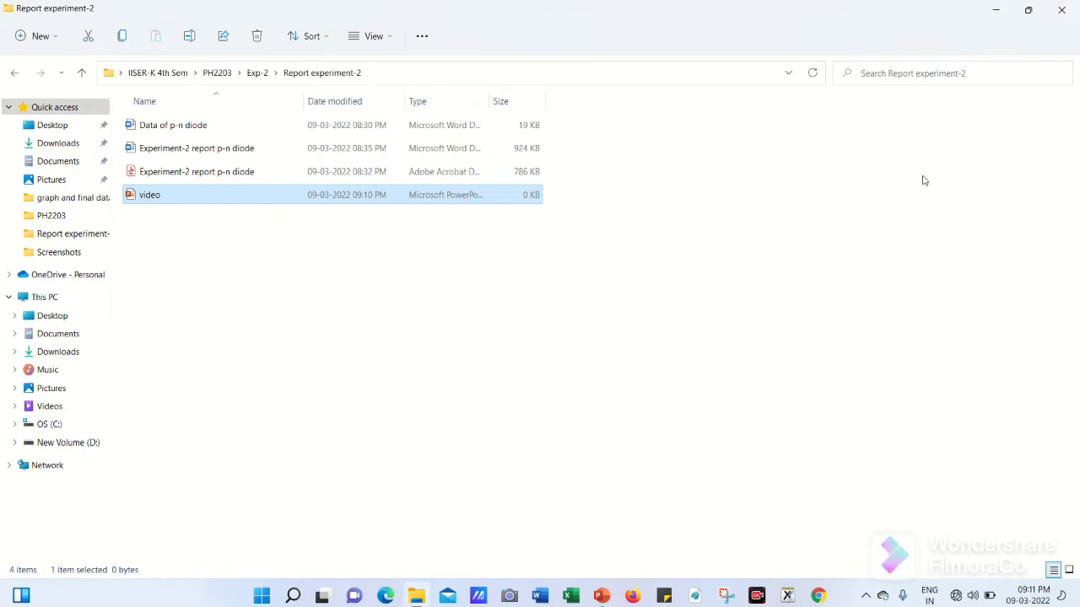
Minimize the folder window and refresh the desktop
{"action": "left_click", "coordinate": [995, 11]}
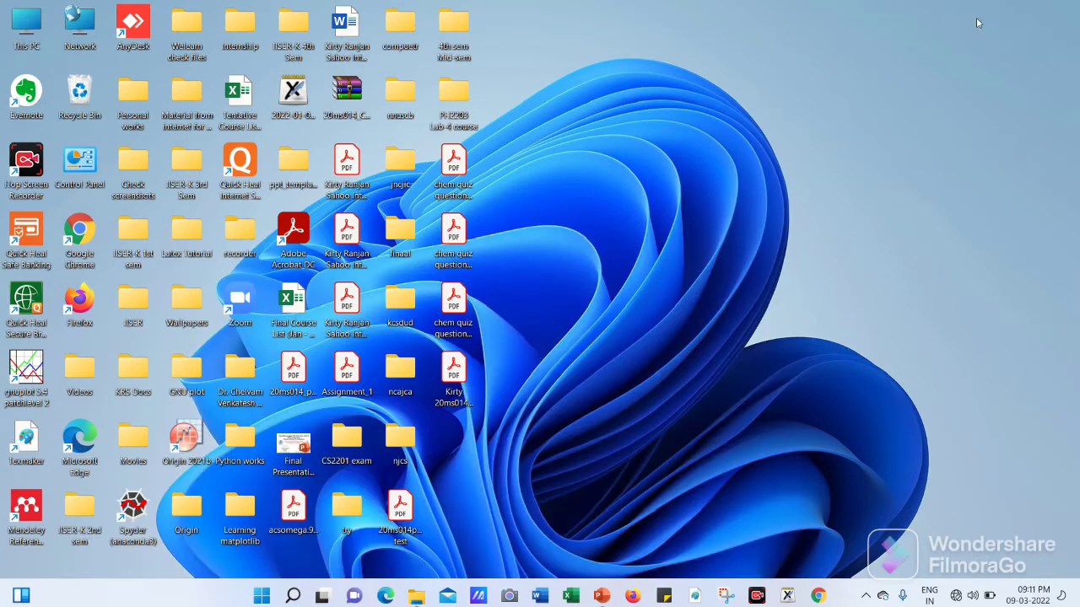
{"action": "right_click", "coordinate": [652, 115]}
{"action": "left_click", "coordinate": [695, 176]}
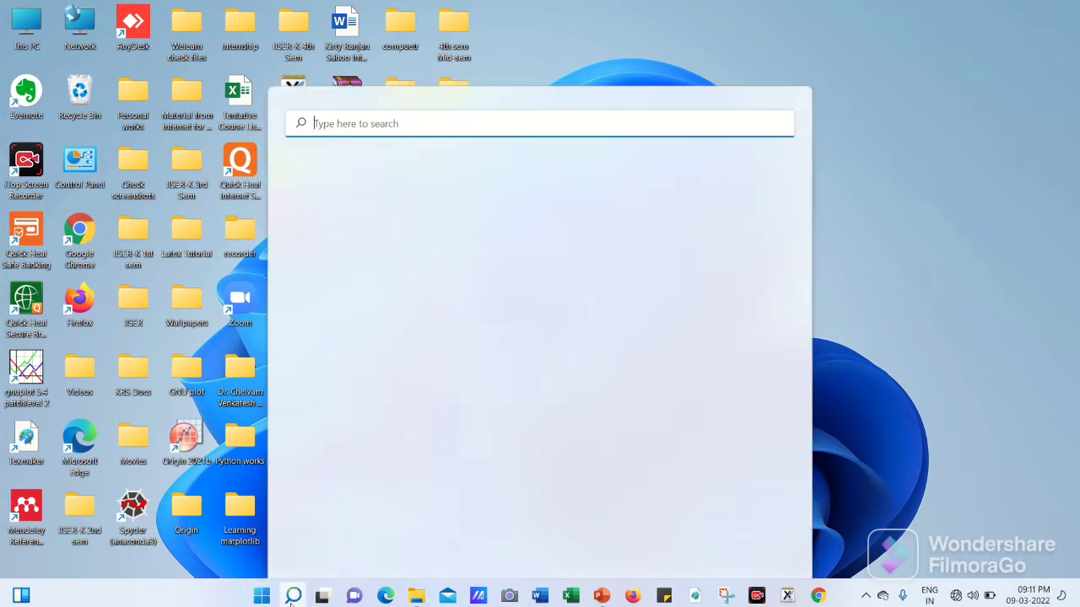
Search Windows for Electronics Workbench, correcting the mistyped 'electrin' query
{"action": "left_click", "coordinate": [293, 596]}
{"action": "type", "text": "ele"}
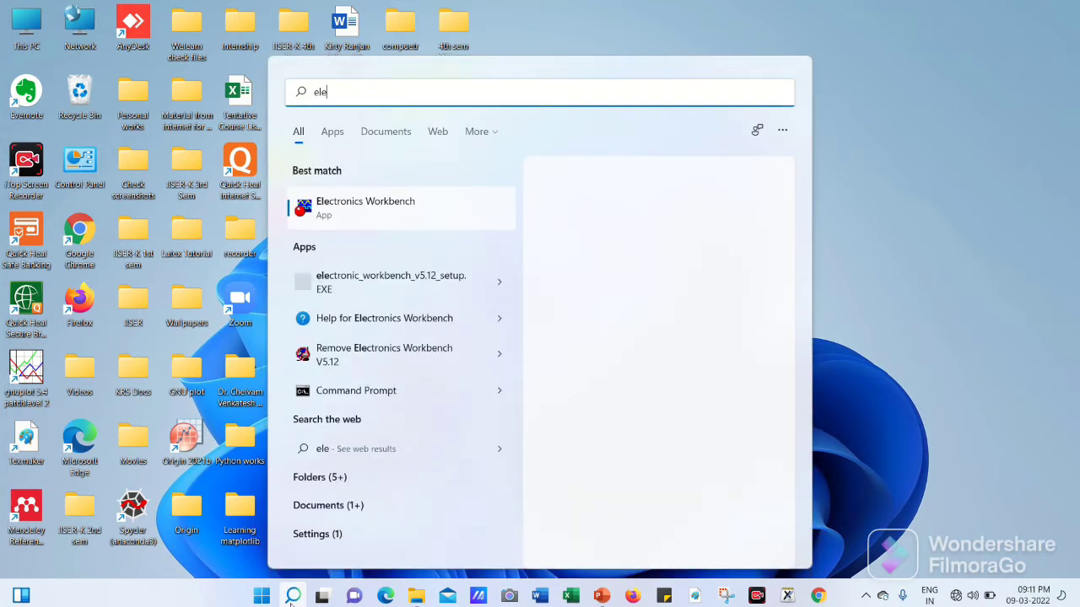
{"action": "type", "text": "ctrin"}
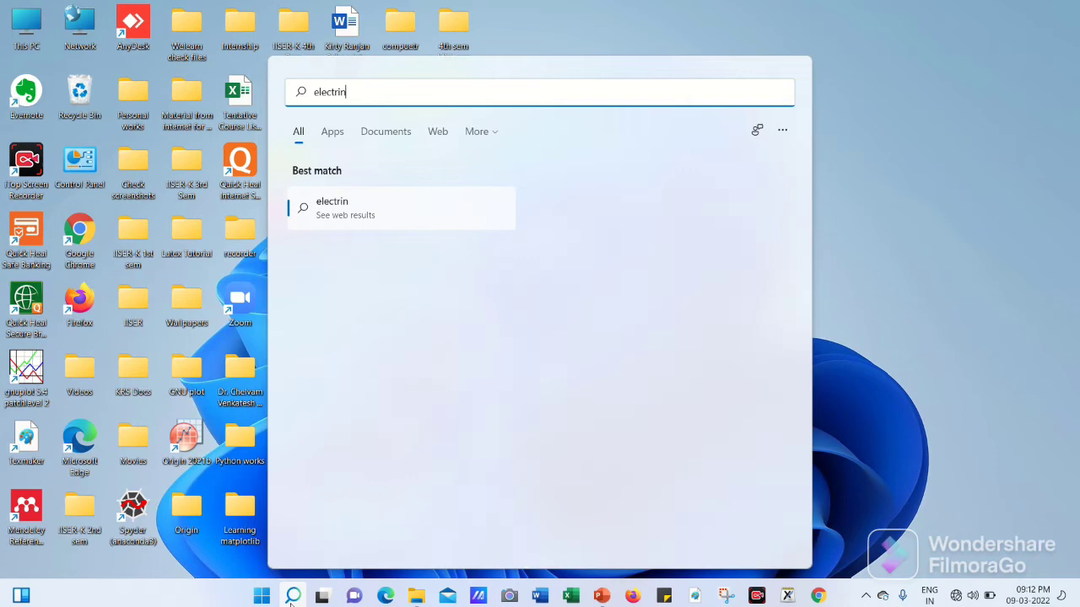
{"action": "key", "text": "BackSpace"}
{"action": "key", "text": "BackSpace"}
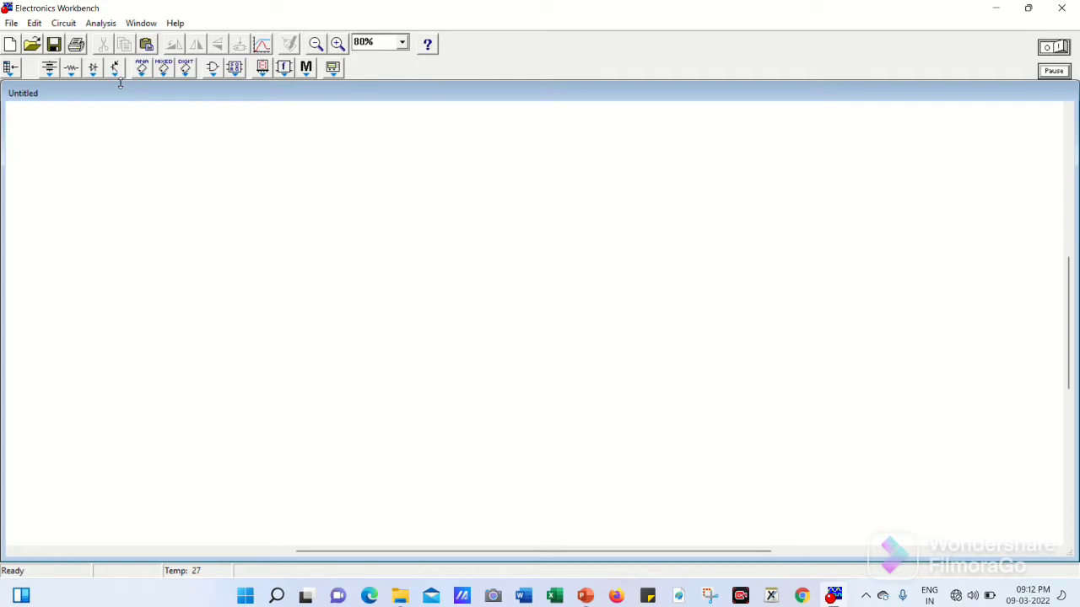
Place a 12 V battery from the Sources bin on the empty circuit
{"action": "left_click", "coordinate": [53, 76]}
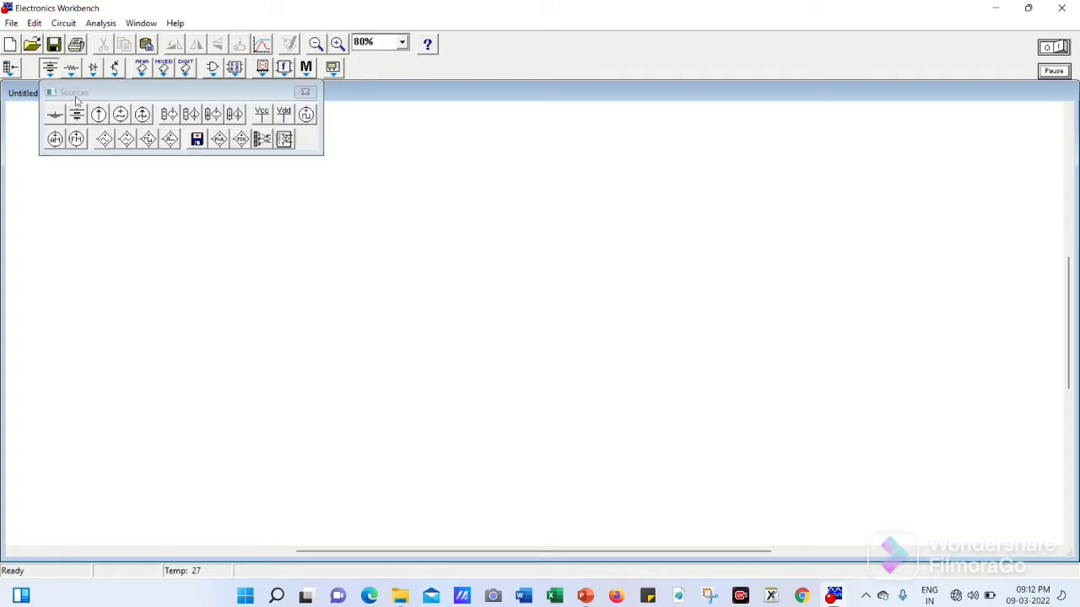
{"action": "left_click_drag", "start_coordinate": [77, 114], "coordinate": [224, 326]}
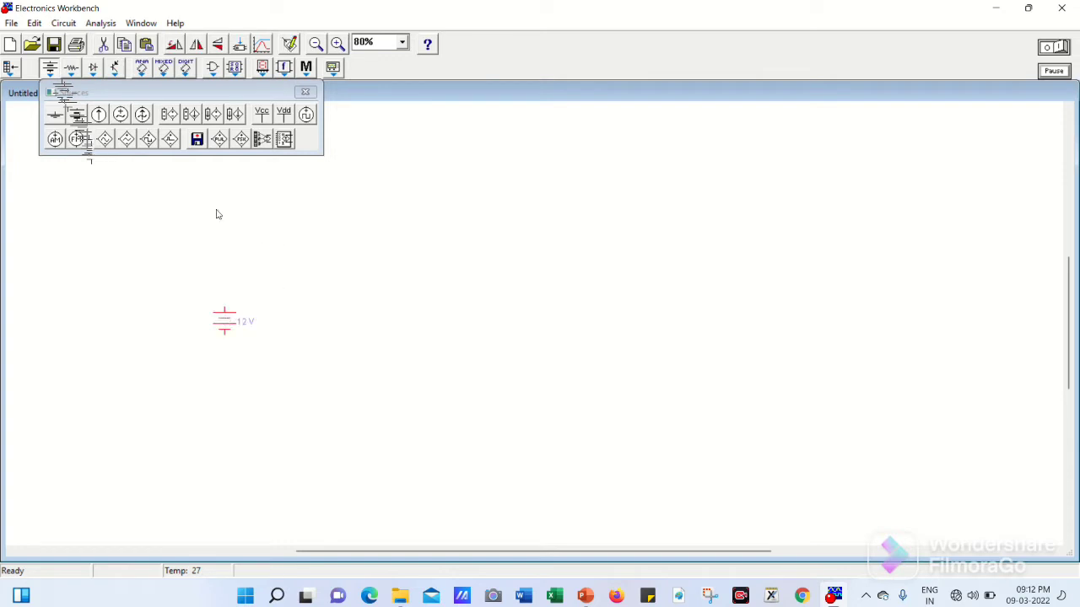
{"action": "left_click", "coordinate": [305, 92]}
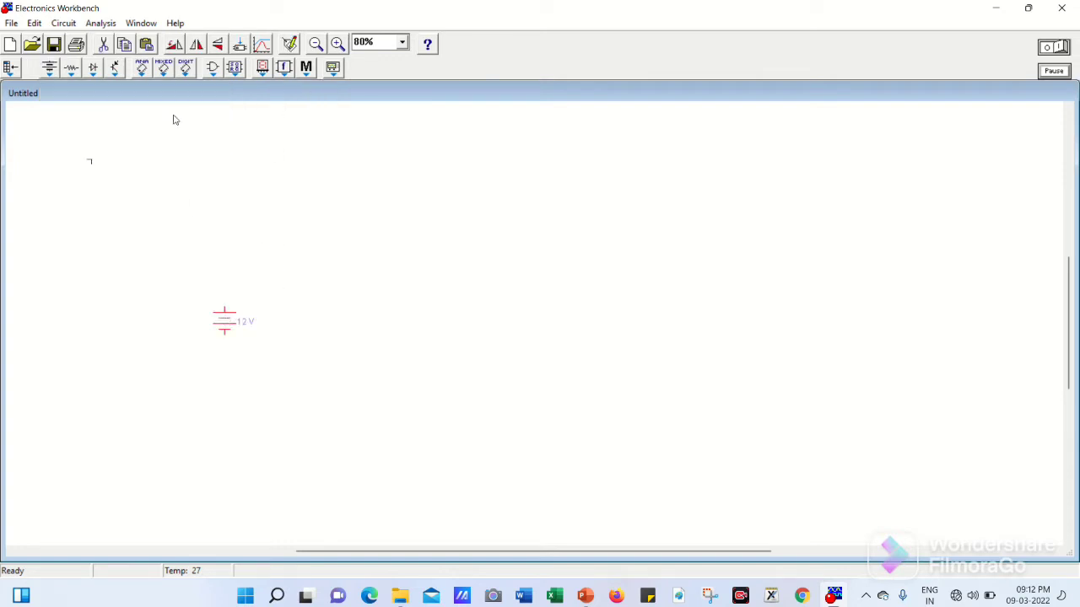
Add a diode upper right of the battery and wire the battery's top terminal to it
{"action": "left_click", "coordinate": [95, 71]}
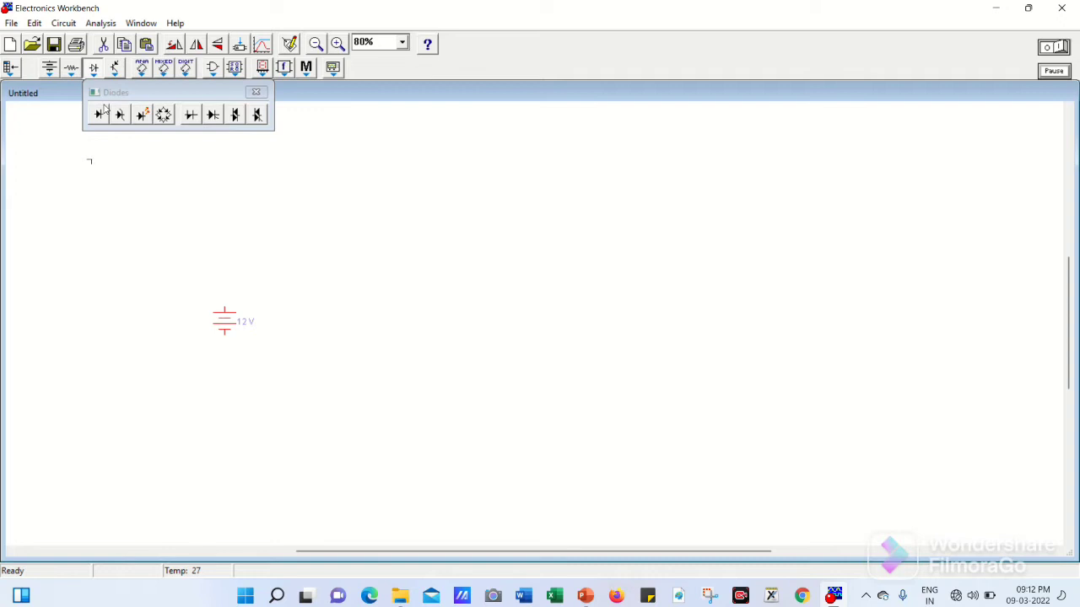
{"action": "left_click_drag", "start_coordinate": [99, 114], "coordinate": [333, 267]}
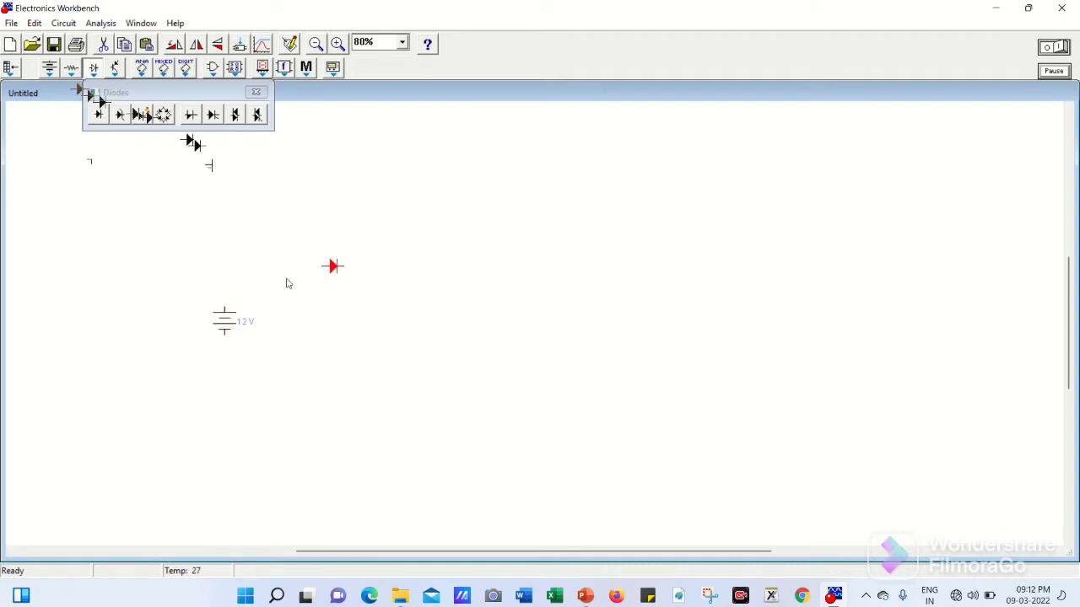
{"action": "left_click", "coordinate": [256, 92]}
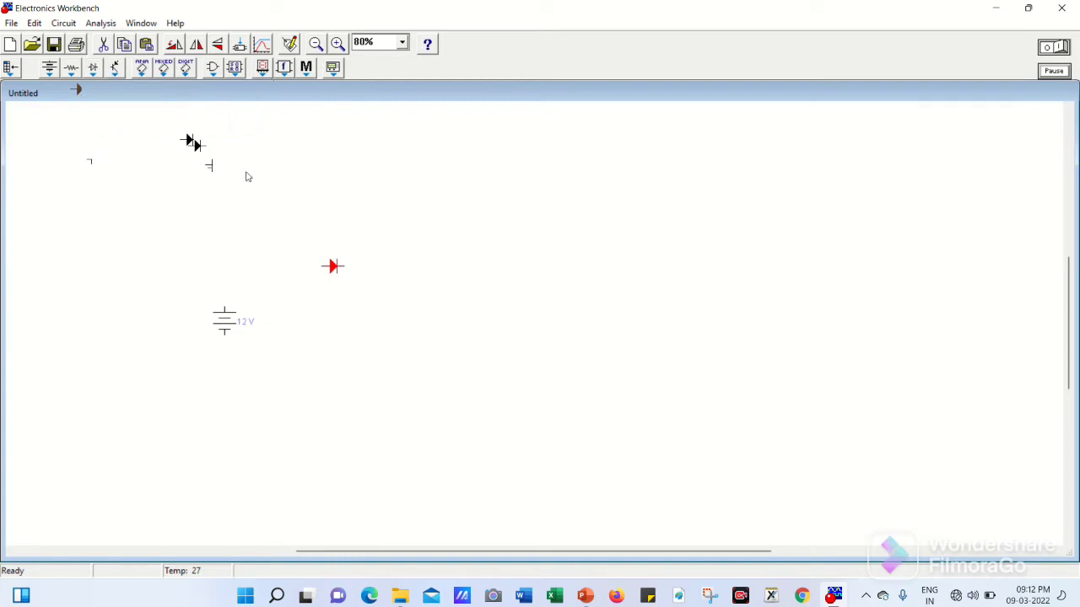
{"action": "left_click", "coordinate": [224, 310]}
{"action": "left_click_drag", "start_coordinate": [225, 309], "coordinate": [322, 268]}
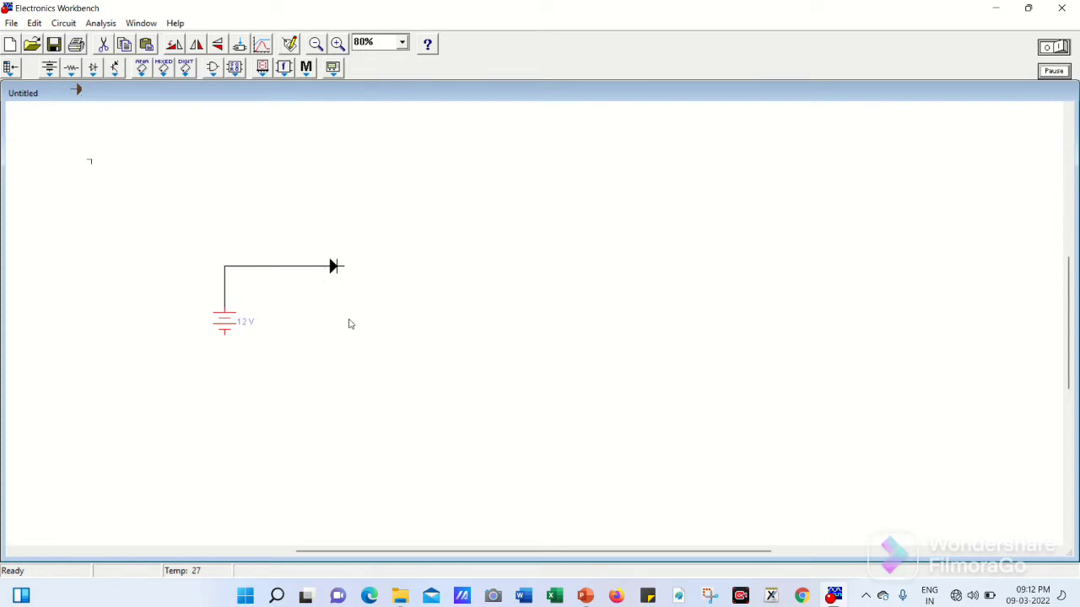
Place a 1 kΩ resistor right of the diode, rotate it upright, and wire the diode's right end to its top
{"action": "left_click", "coordinate": [73, 75]}
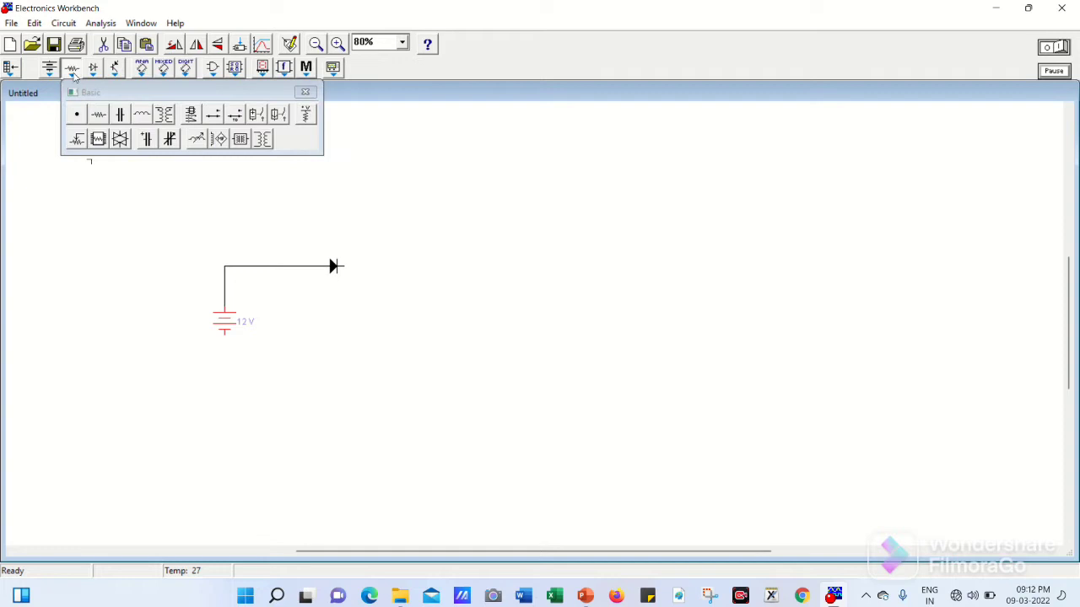
{"action": "left_click_drag", "start_coordinate": [99, 114], "coordinate": [455, 321]}
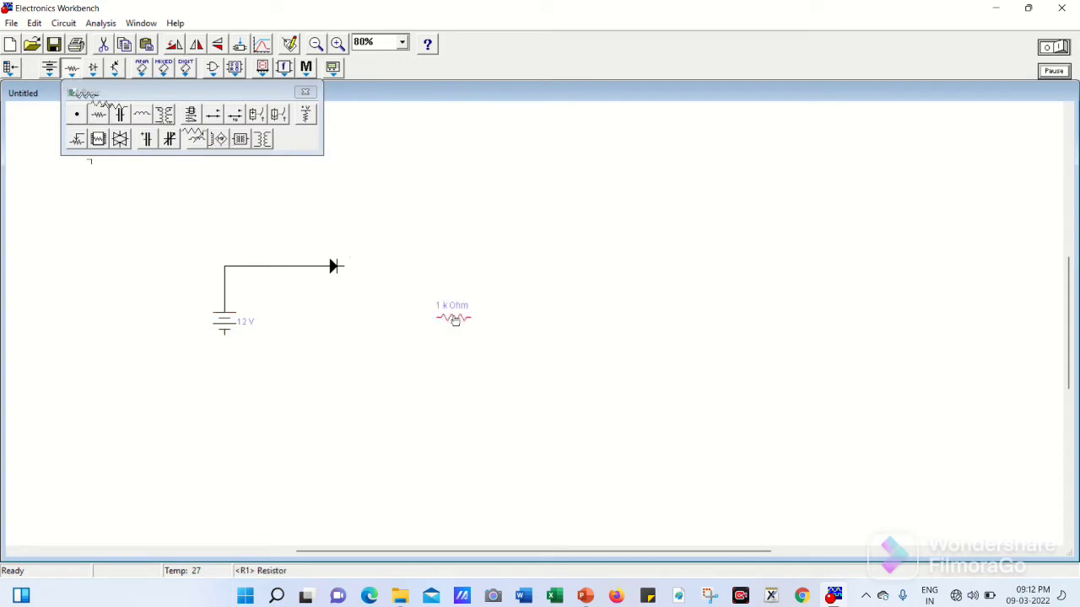
{"action": "left_click", "coordinate": [305, 92]}
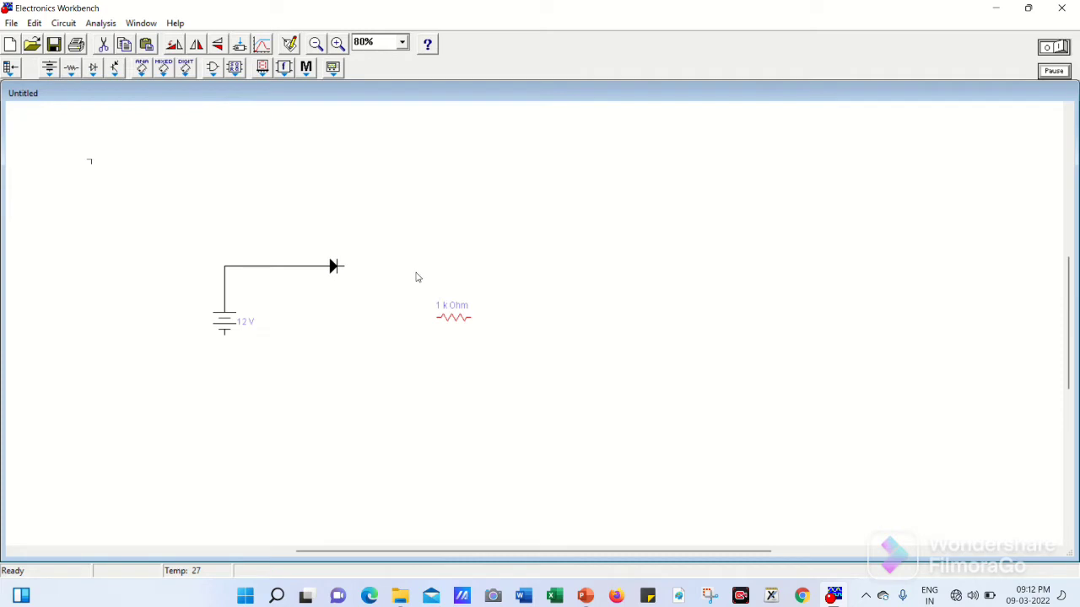
{"action": "right_click", "coordinate": [453, 319]}
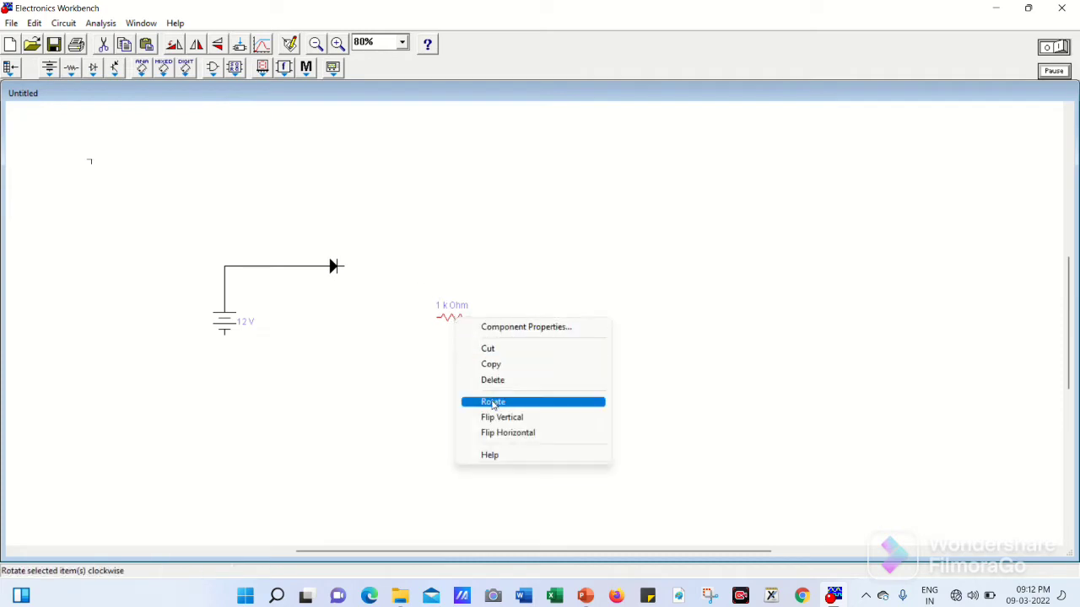
{"action": "left_click", "coordinate": [494, 404]}
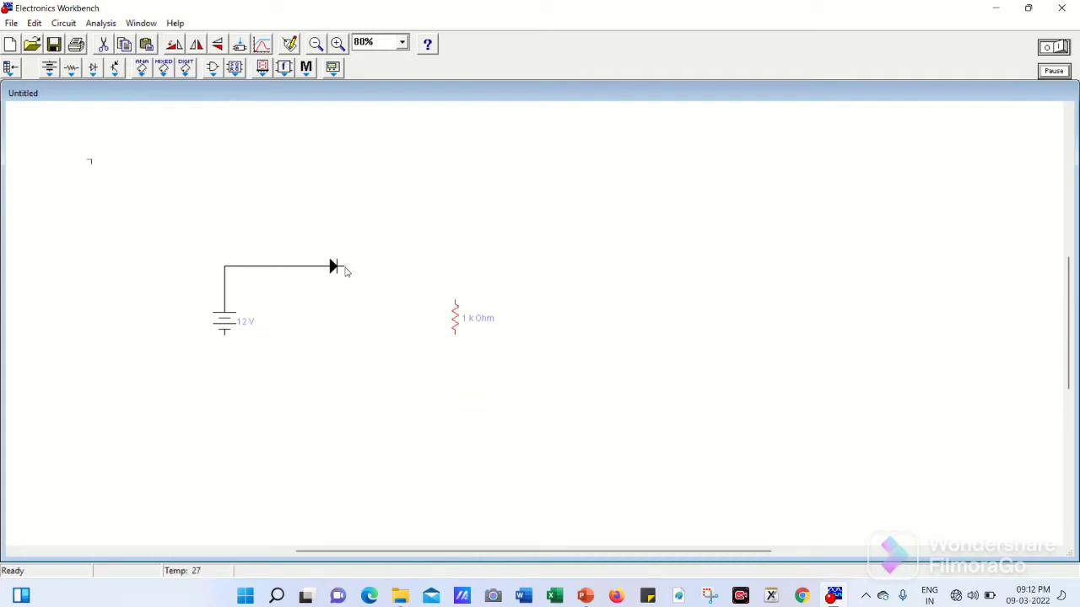
{"action": "left_click_drag", "start_coordinate": [343, 266], "coordinate": [455, 302]}
Find the ammeter in the Indicators bin and place it below the circuit
{"action": "left_click", "coordinate": [70, 72]}
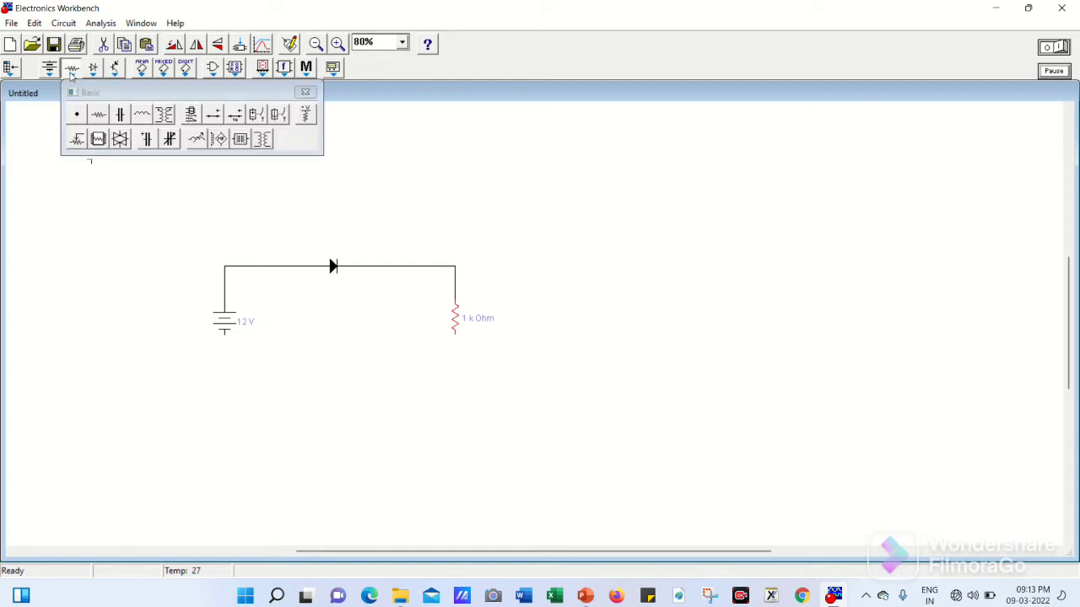
{"action": "left_click", "coordinate": [50, 73]}
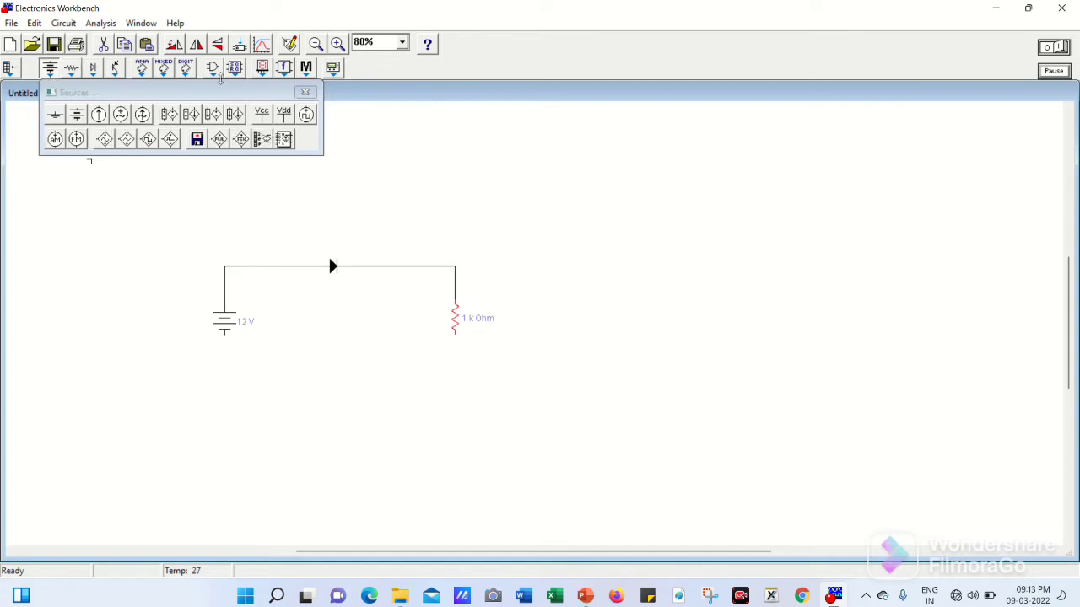
{"action": "left_click", "coordinate": [307, 73]}
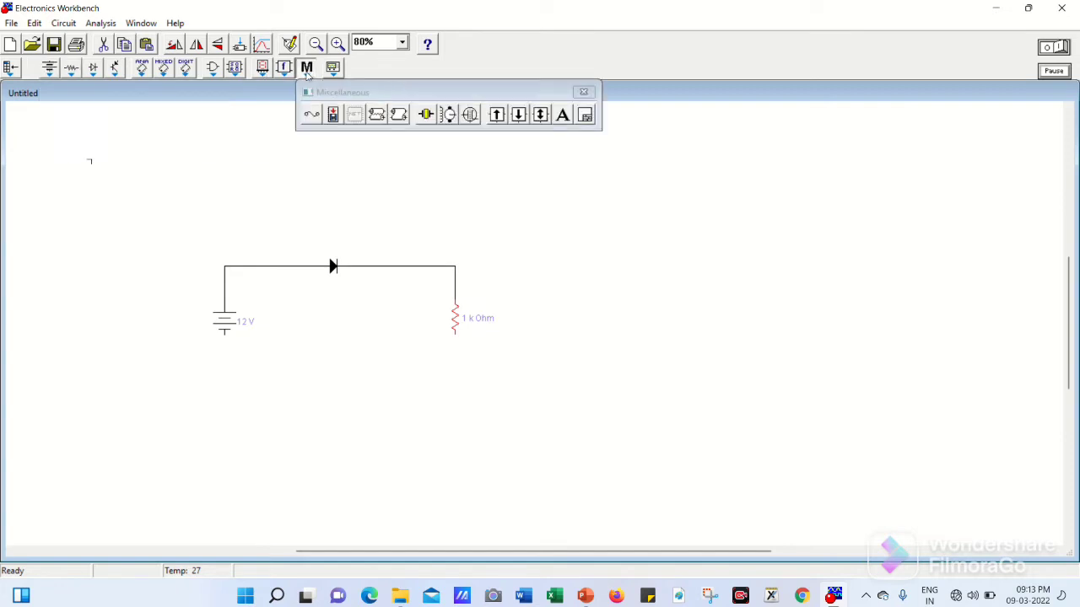
{"action": "left_click", "coordinate": [282, 73]}
{"action": "left_click", "coordinate": [262, 72]}
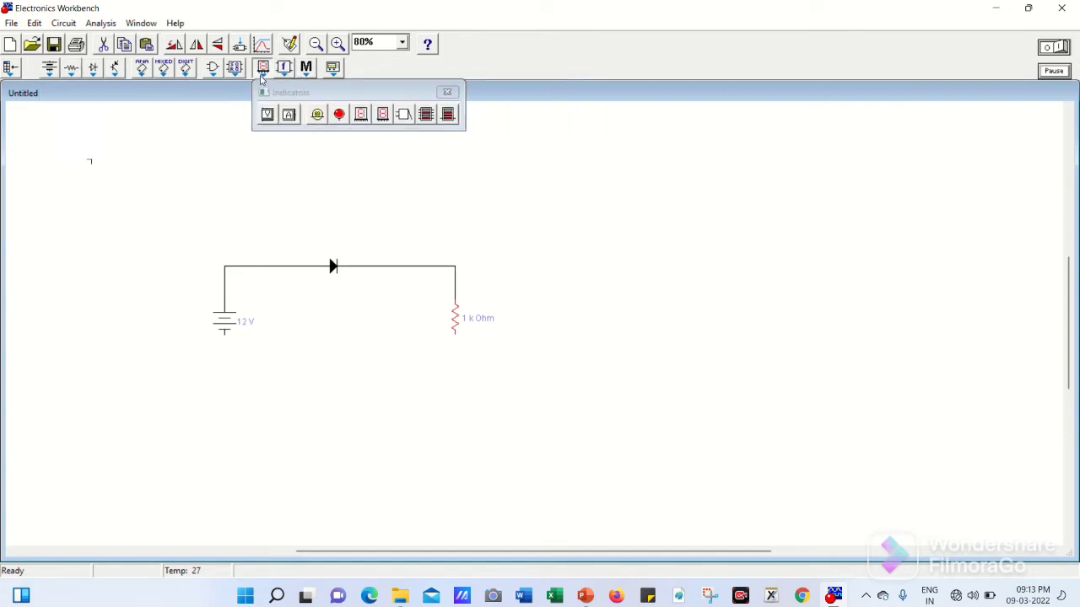
{"action": "left_click_drag", "start_coordinate": [288, 116], "coordinate": [339, 355]}
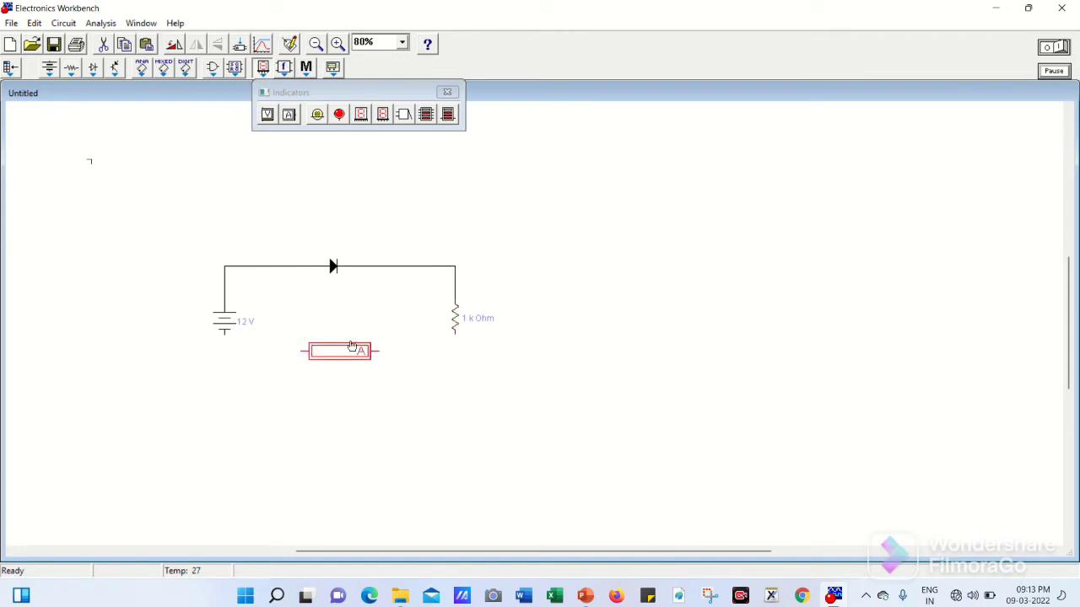
Keep the ammeter horizontal and wire it between the battery's lower terminal and the resistor's lower end
{"action": "right_click", "coordinate": [335, 353]}
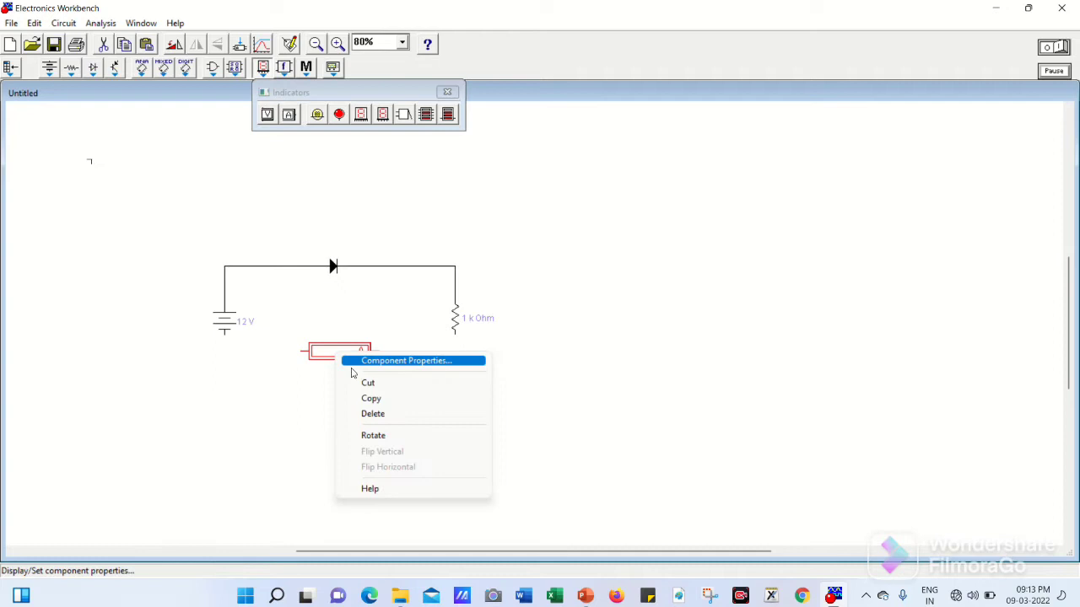
{"action": "left_click", "coordinate": [368, 439]}
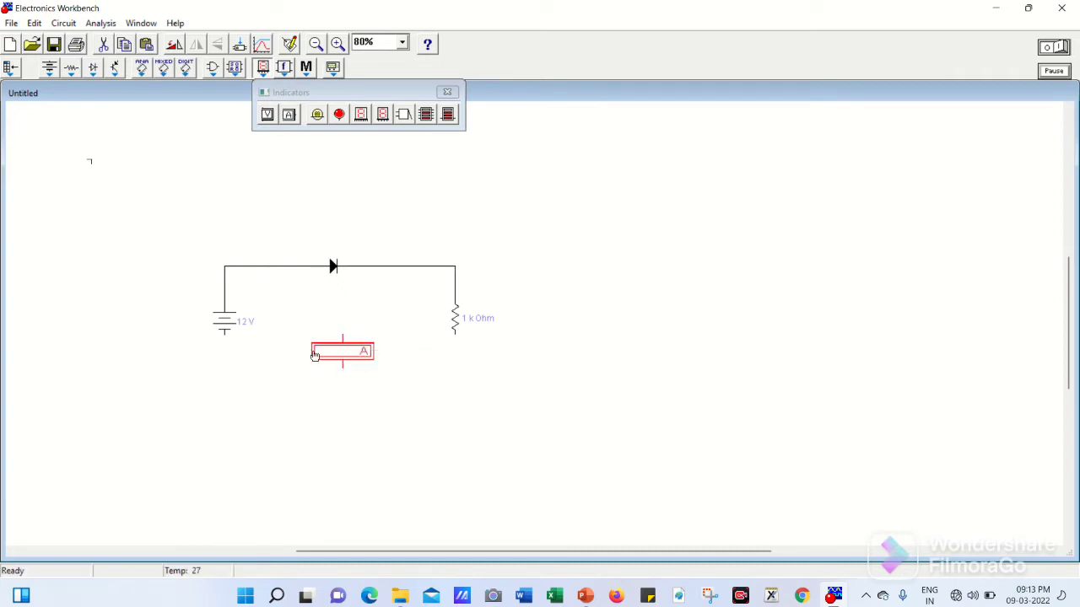
{"action": "right_click", "coordinate": [327, 351]}
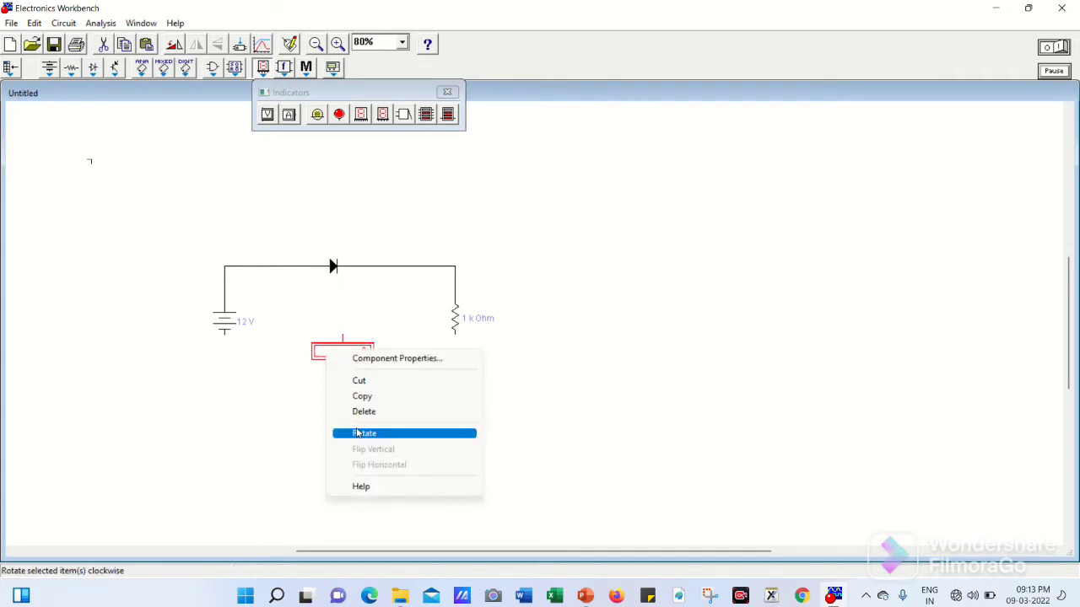
{"action": "left_click", "coordinate": [358, 433]}
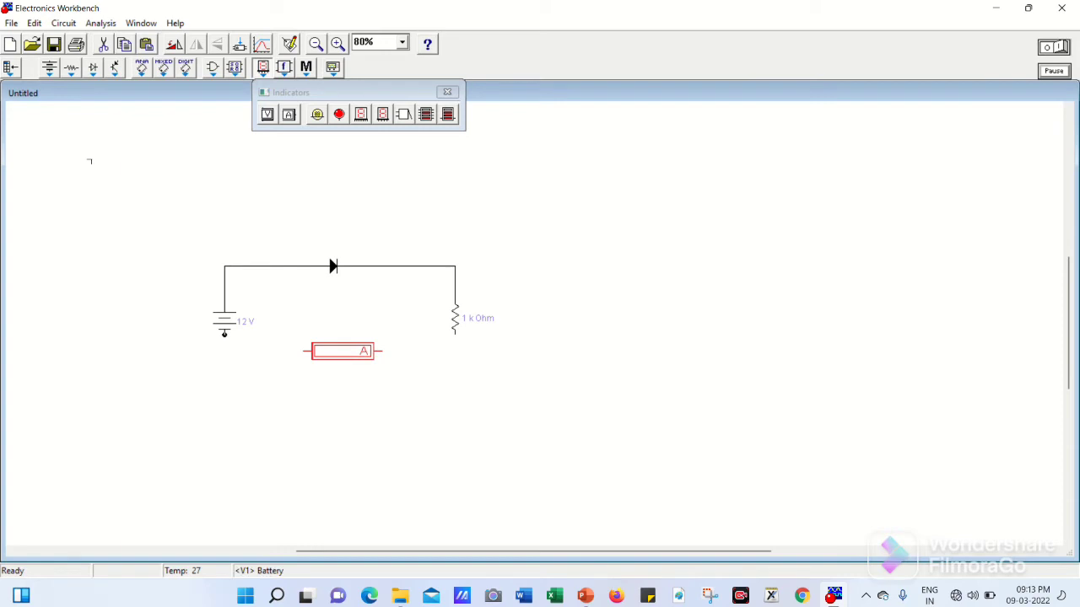
{"action": "left_click_drag", "start_coordinate": [224, 333], "coordinate": [306, 351]}
{"action": "left_click_drag", "start_coordinate": [456, 337], "coordinate": [382, 351]}
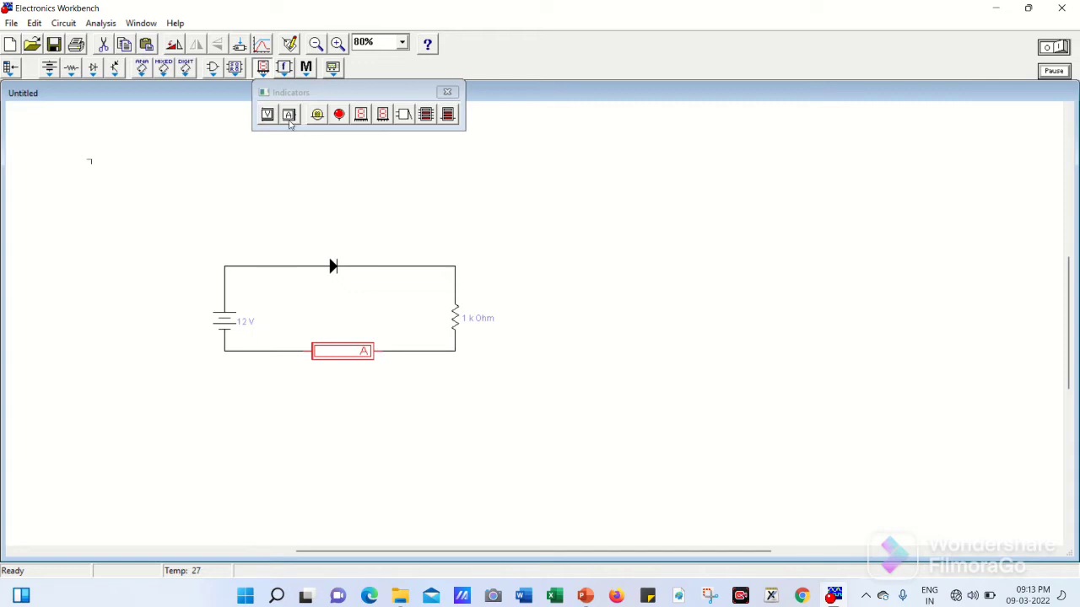
Place a horizontal voltmeter above the diode, connecting its left and right ends to the diode's two sides
{"action": "left_click_drag", "start_coordinate": [267, 115], "coordinate": [298, 200]}
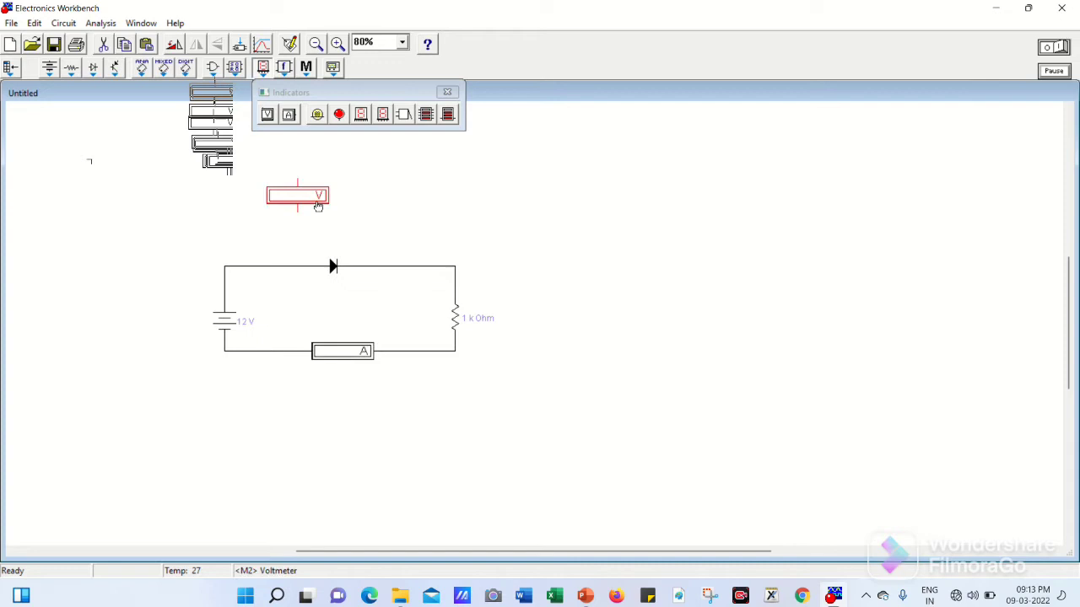
{"action": "left_click", "coordinate": [447, 91]}
{"action": "right_click", "coordinate": [322, 193]}
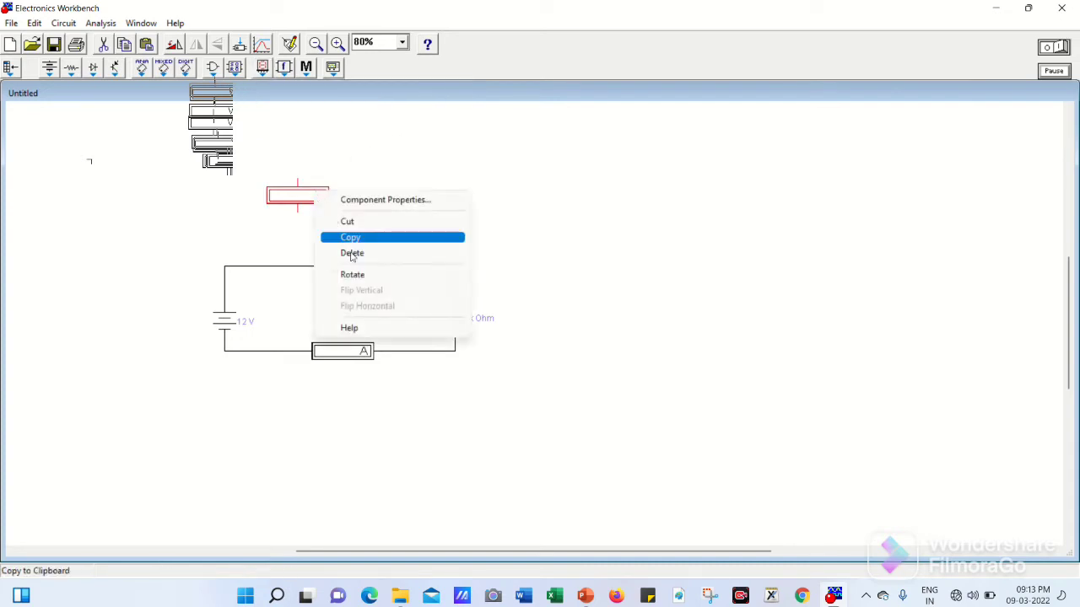
{"action": "left_click", "coordinate": [351, 274]}
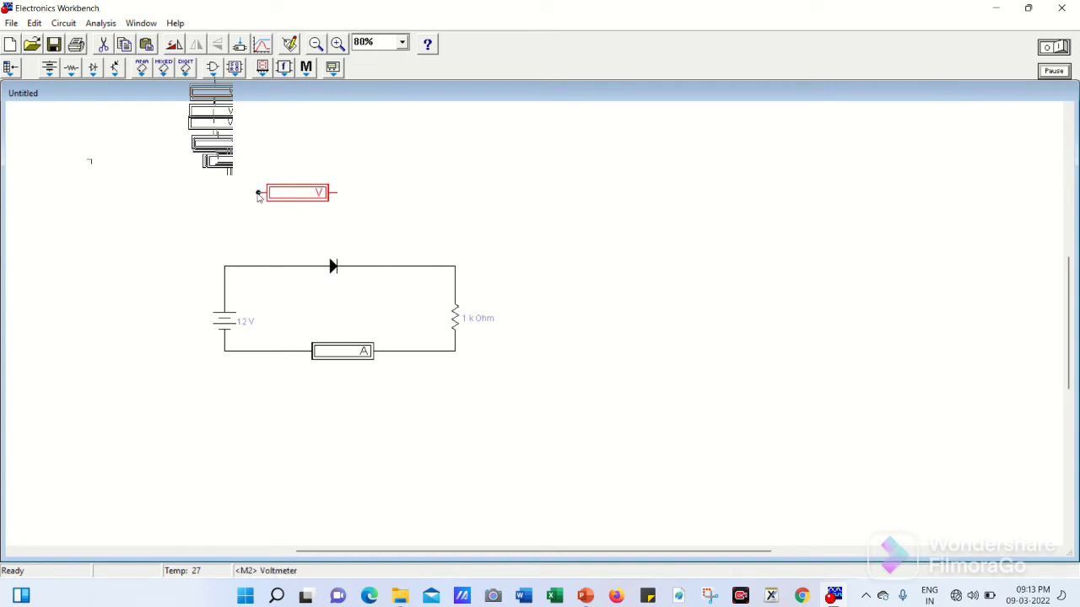
{"action": "left_click_drag", "start_coordinate": [258, 192], "coordinate": [224, 267]}
{"action": "left_click_drag", "start_coordinate": [336, 193], "coordinate": [394, 267]}
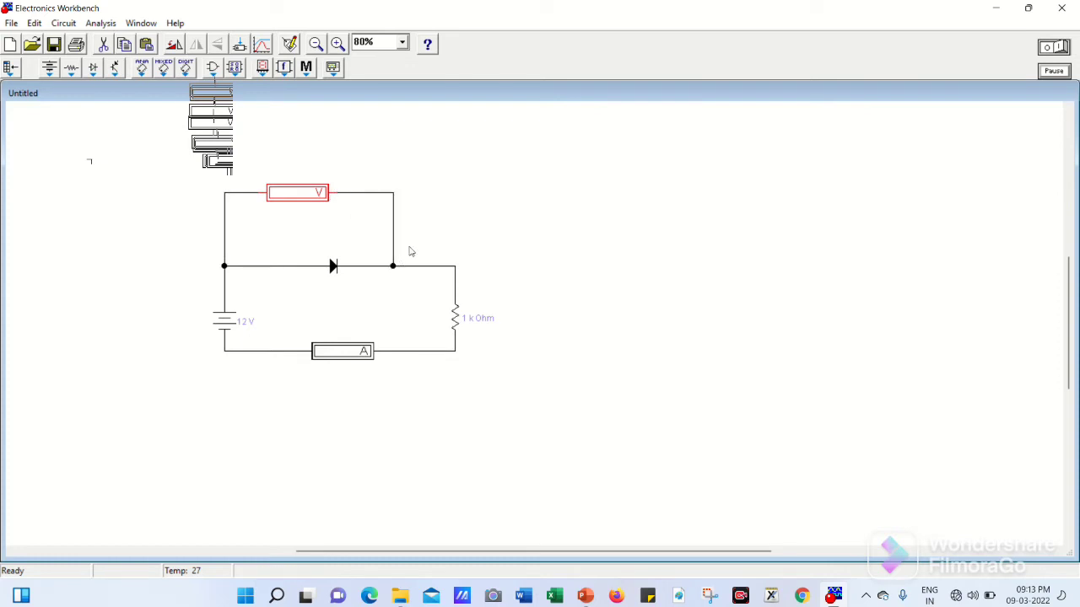
{"action": "left_click", "coordinate": [397, 156]}
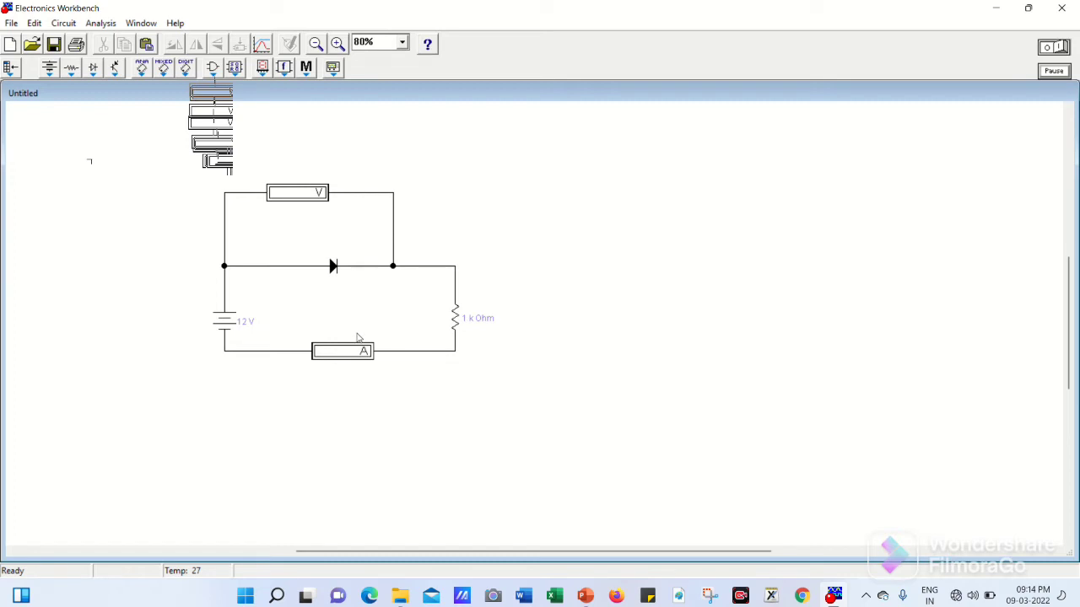
Change the resistor's resistance from 1 kΩ to 470 Ω
{"action": "double_click", "coordinate": [456, 324]}
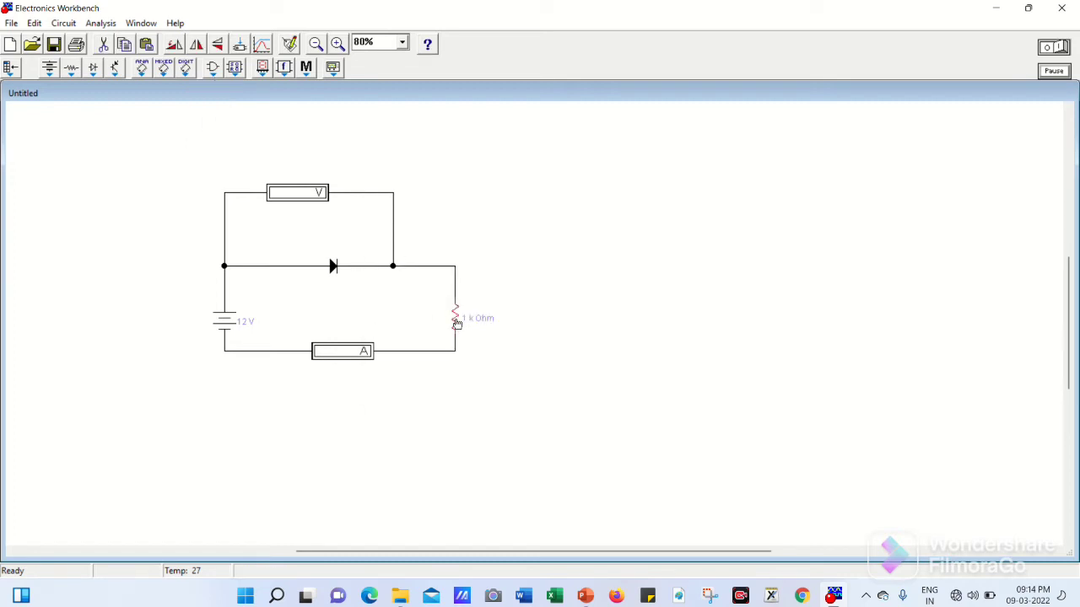
{"action": "type", "text": "470"}
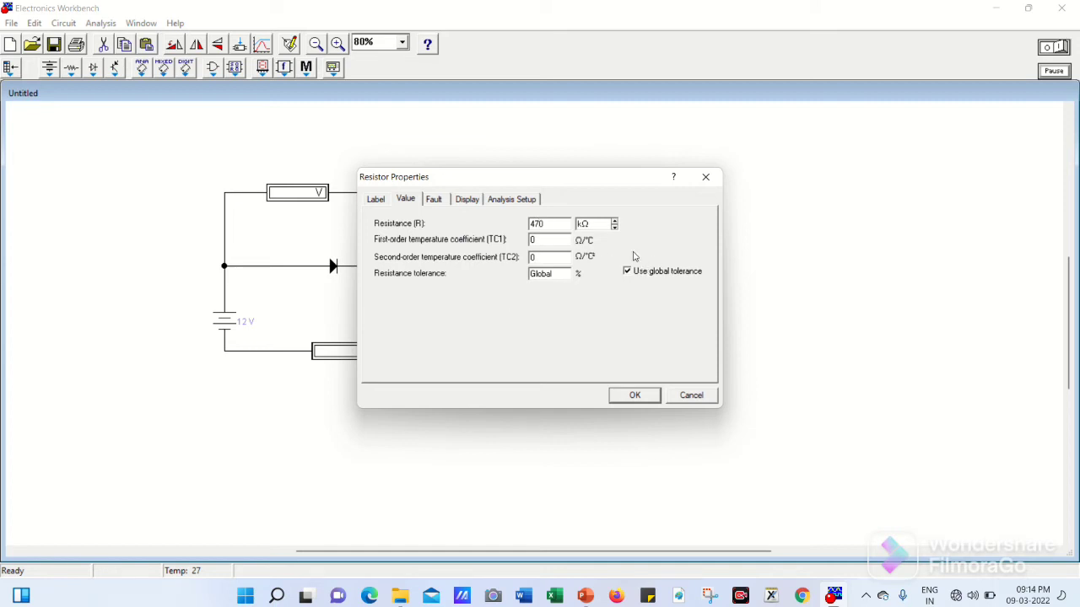
{"action": "left_click", "coordinate": [614, 227]}
{"action": "left_click", "coordinate": [634, 395]}
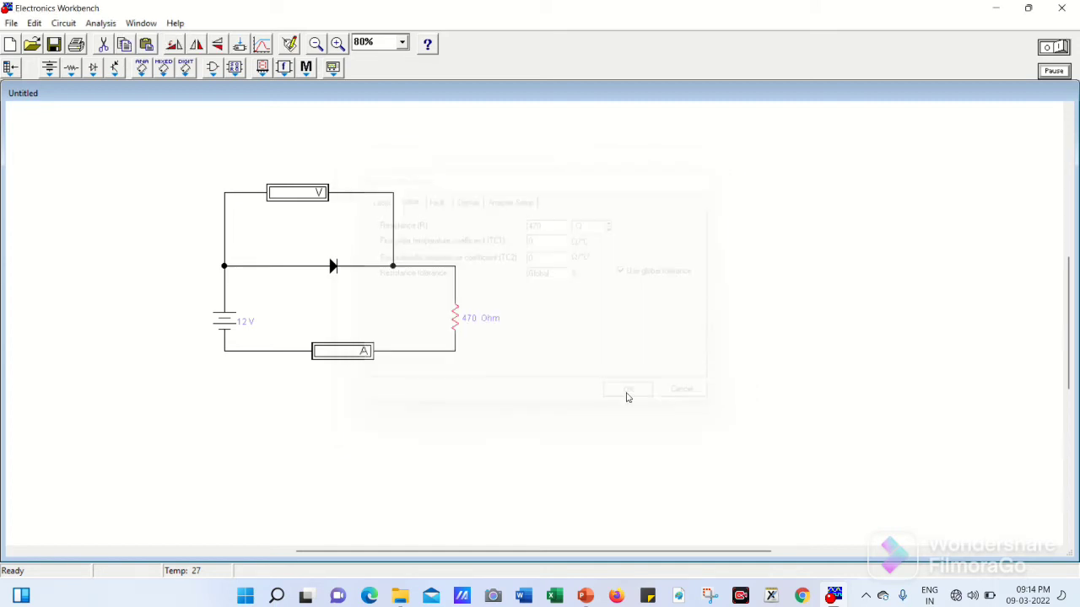
Assign the diode the 1N4001 model from the 1n library
{"action": "double_click", "coordinate": [333, 267]}
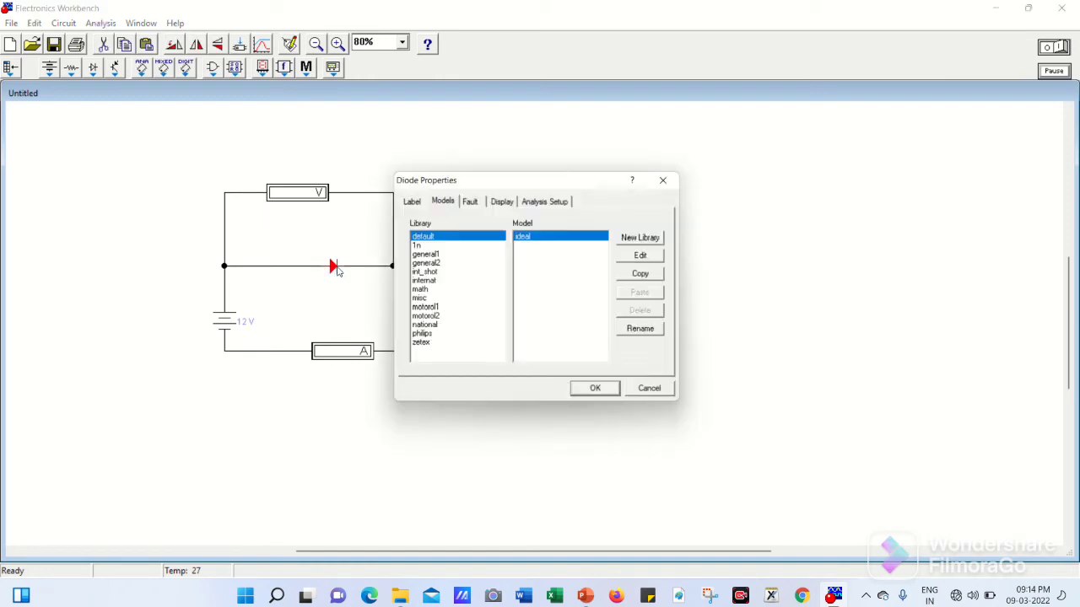
{"action": "left_click", "coordinate": [430, 246]}
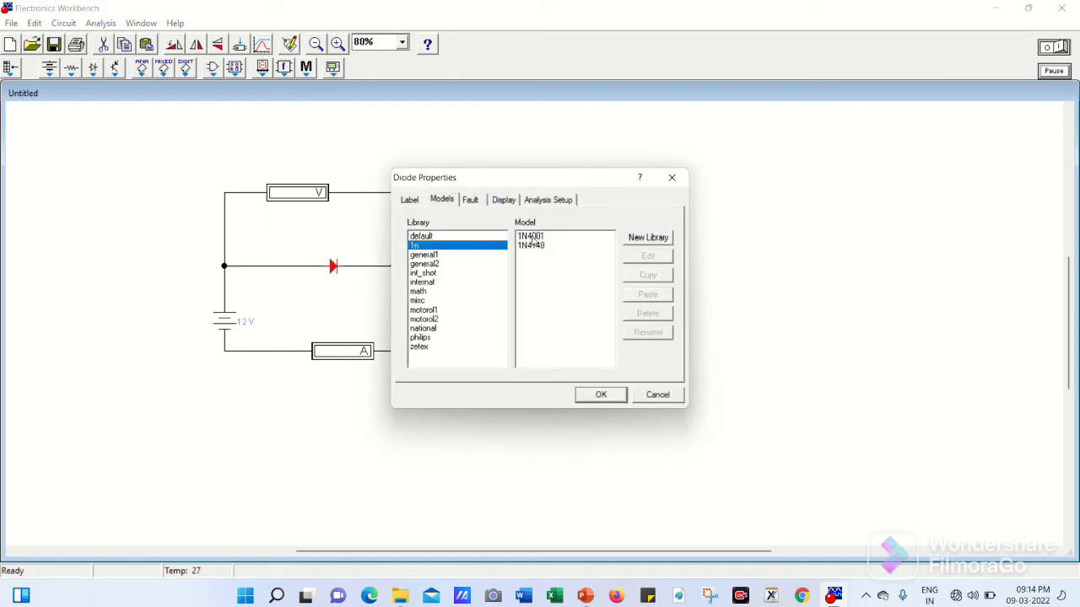
{"action": "left_click", "coordinate": [531, 239]}
{"action": "left_click", "coordinate": [604, 395]}
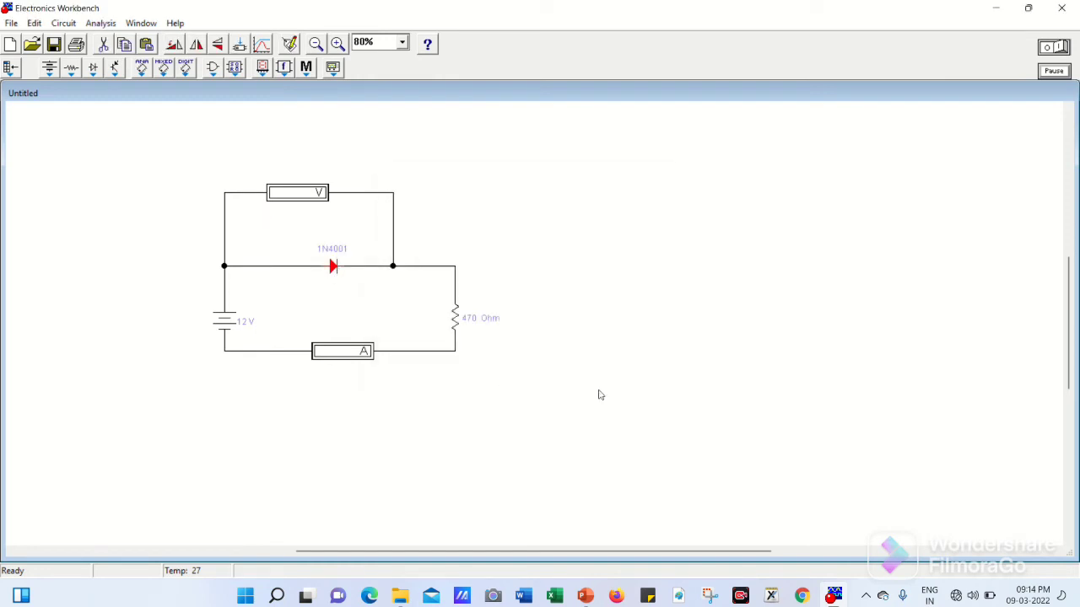
Set the battery to 100 V and start the simulation
{"action": "double_click", "coordinate": [228, 322]}
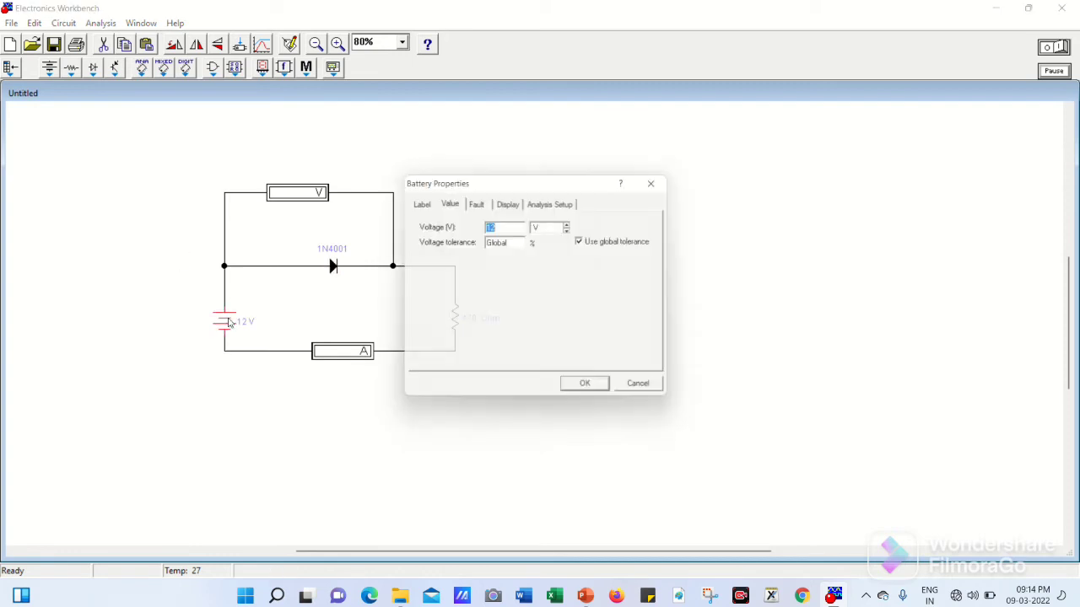
{"action": "type", "text": "100"}
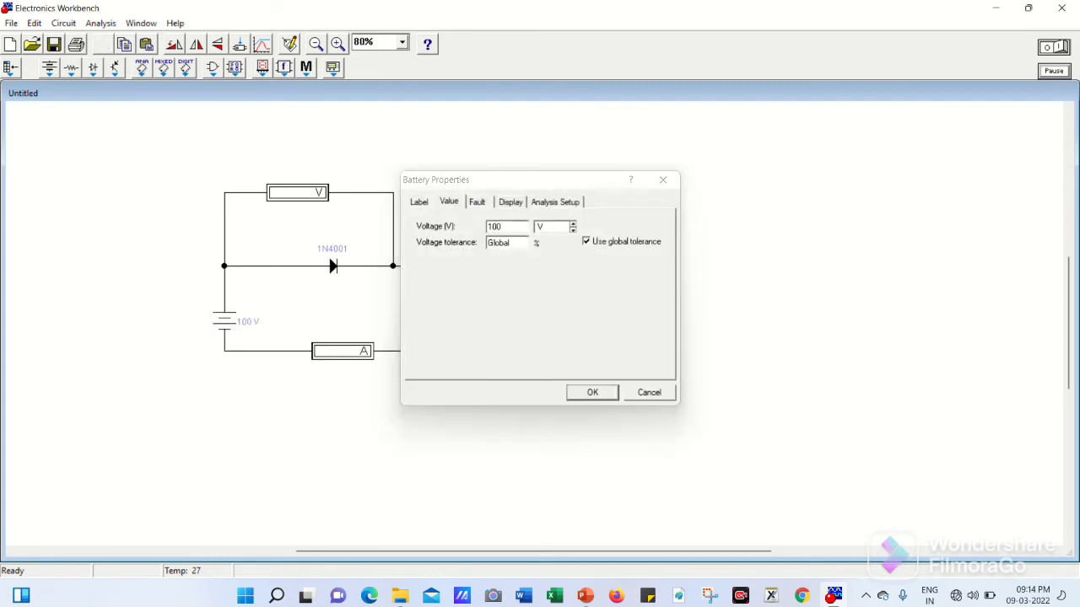
{"action": "key", "text": "Return"}
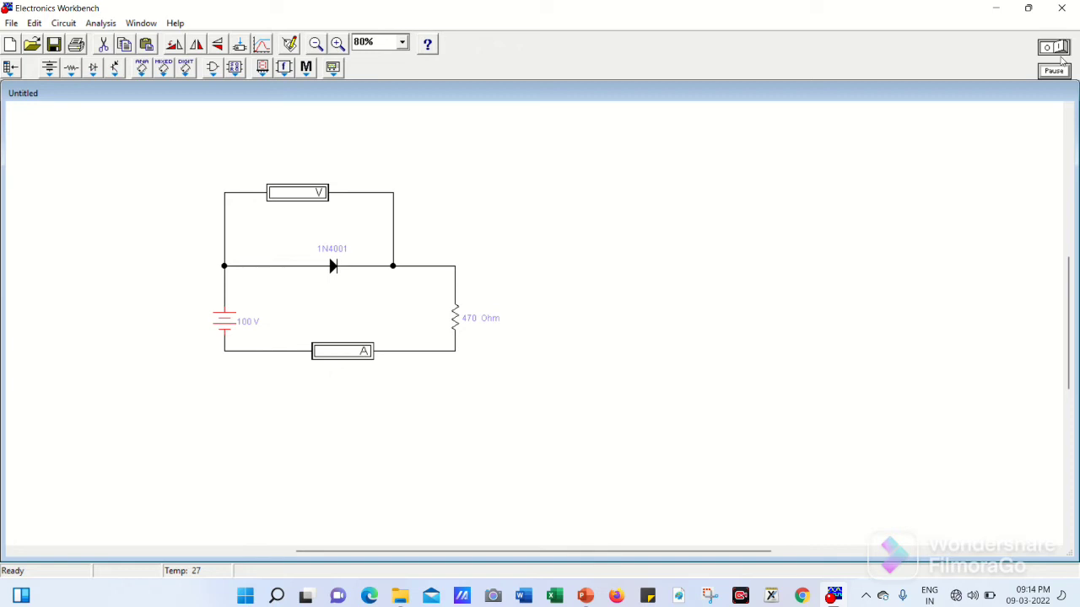
{"action": "left_click", "coordinate": [1061, 49]}
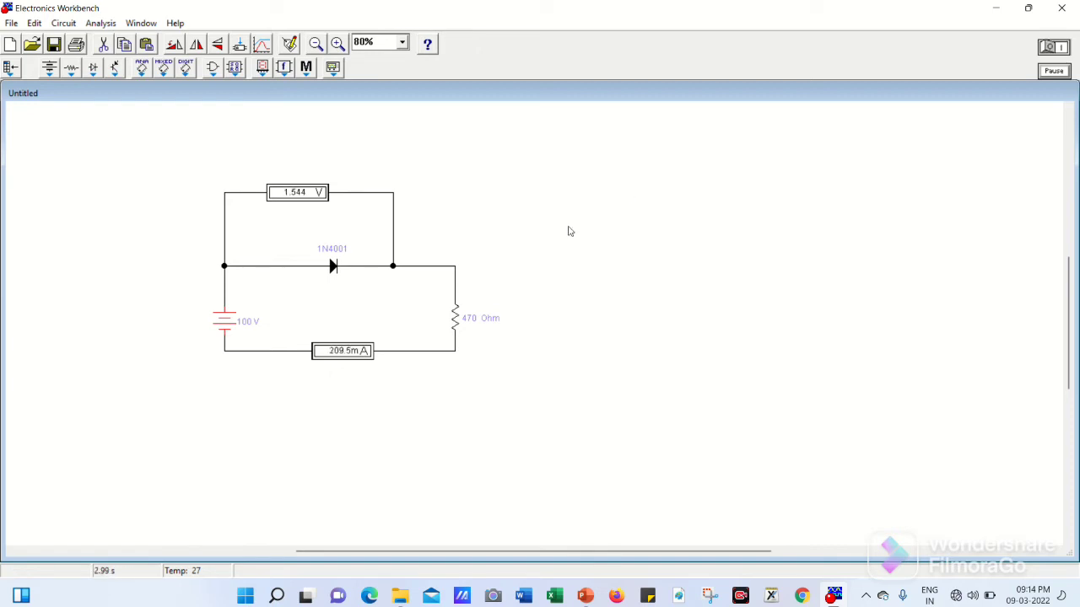
Raise the battery to 120 V and restart the simulation
{"action": "double_click", "coordinate": [226, 325]}
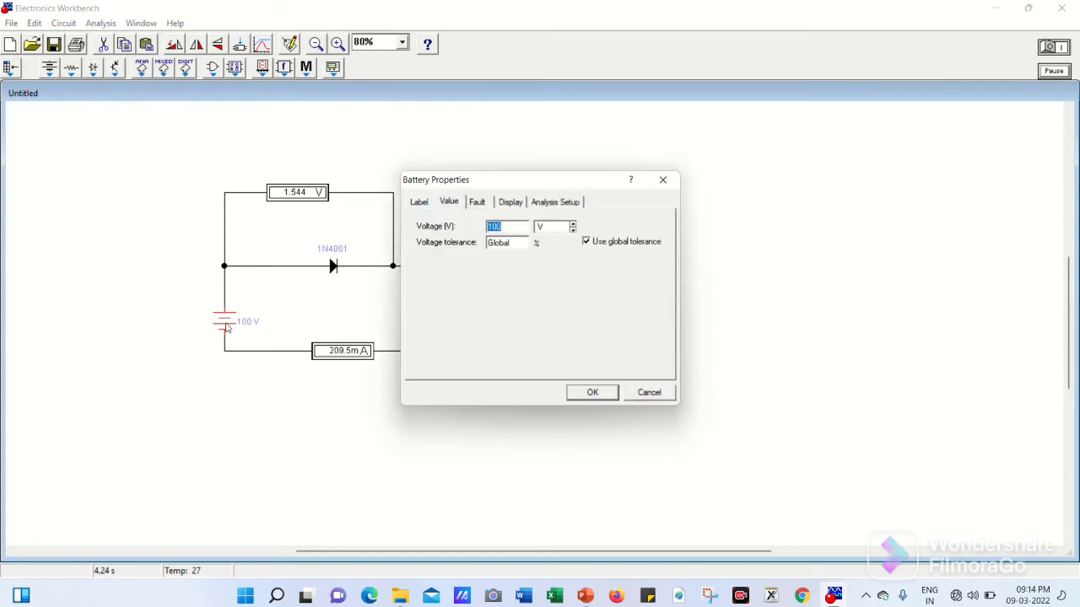
{"action": "type", "text": "120"}
{"action": "key", "text": "Return"}
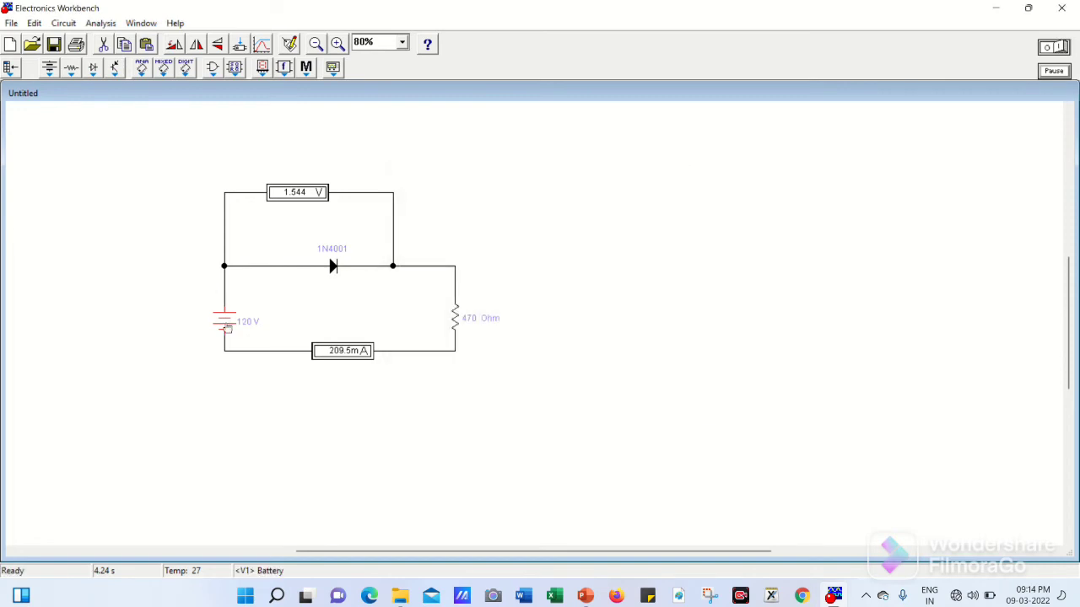
{"action": "left_click", "coordinate": [1046, 47]}
{"action": "left_click", "coordinate": [1047, 46]}
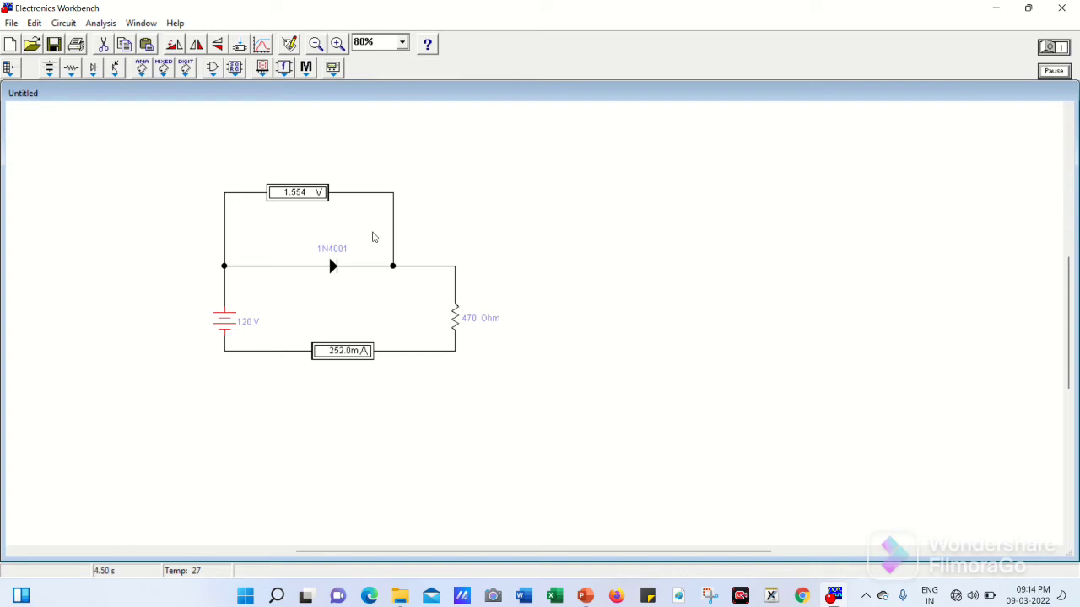
Raise the battery to 140 V, giving 1.563 V across the diode and 294.5 mA
{"action": "double_click", "coordinate": [227, 326]}
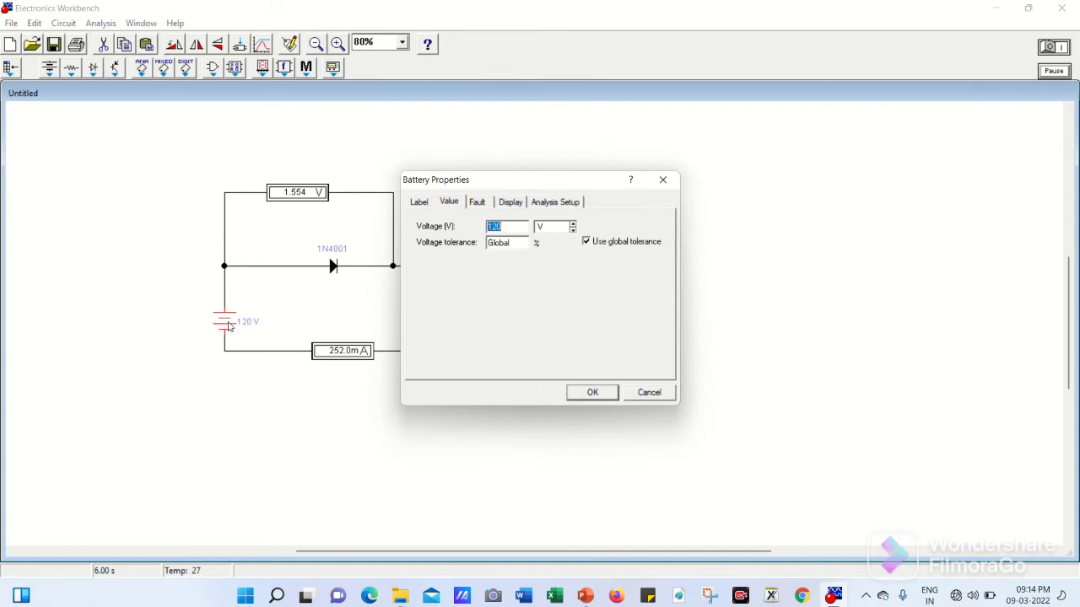
{"action": "type", "text": "140"}
{"action": "key", "text": "Return"}
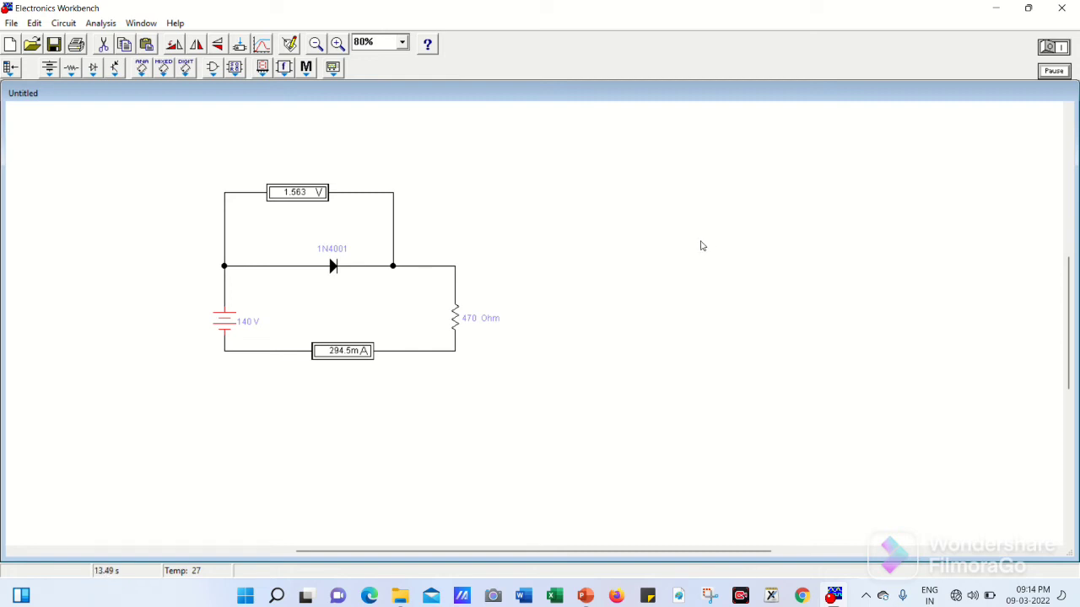
{"action": "mouse_move", "coordinate": [482, 12]}
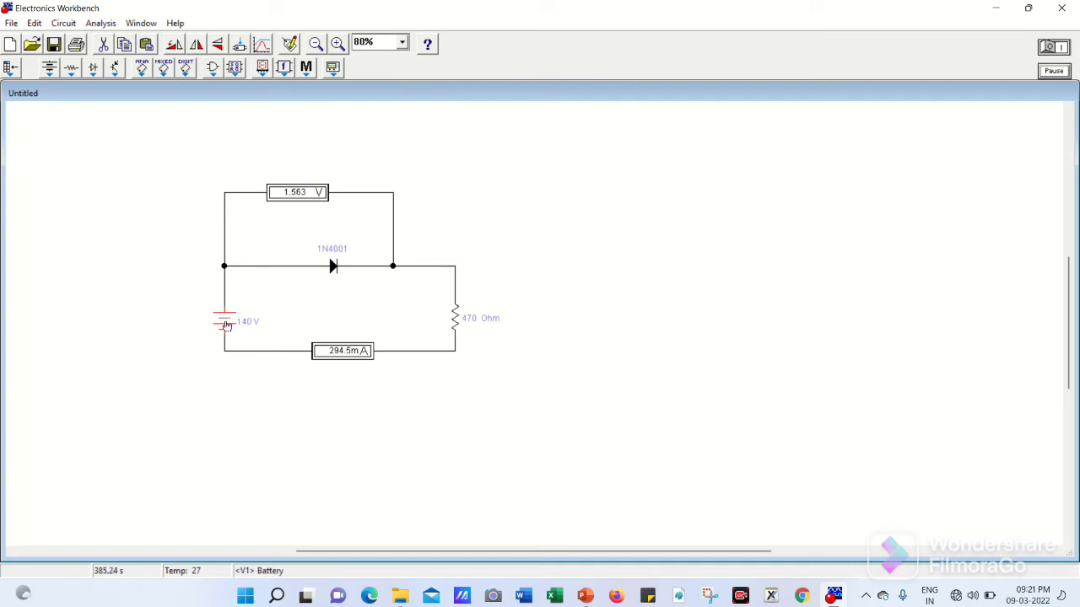
Set the battery to -10 V and rerun the simulation
{"action": "double_click", "coordinate": [225, 326]}
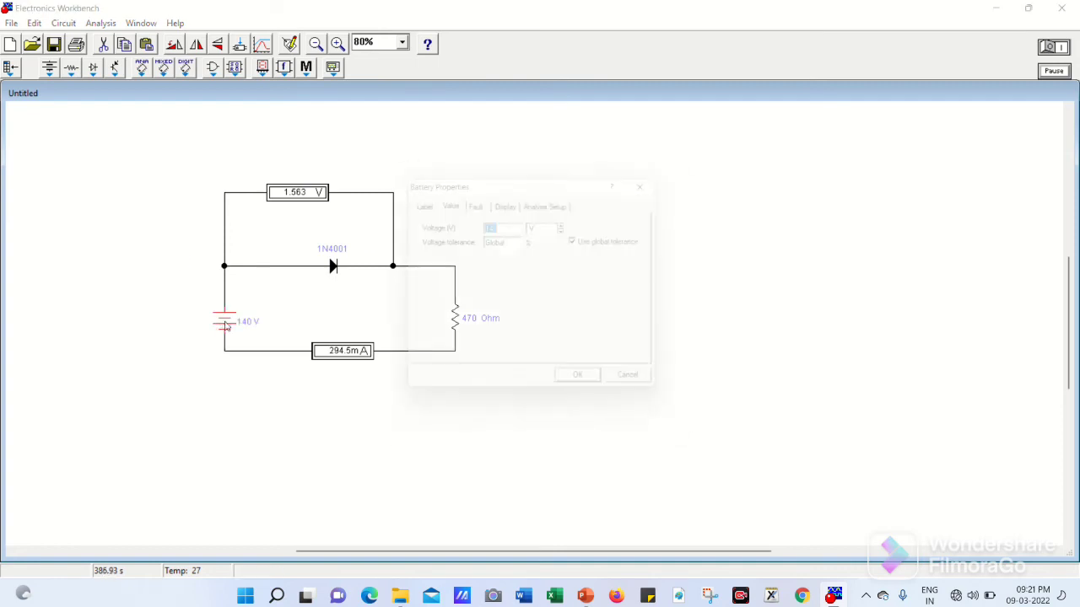
{"action": "type", "text": "1"}
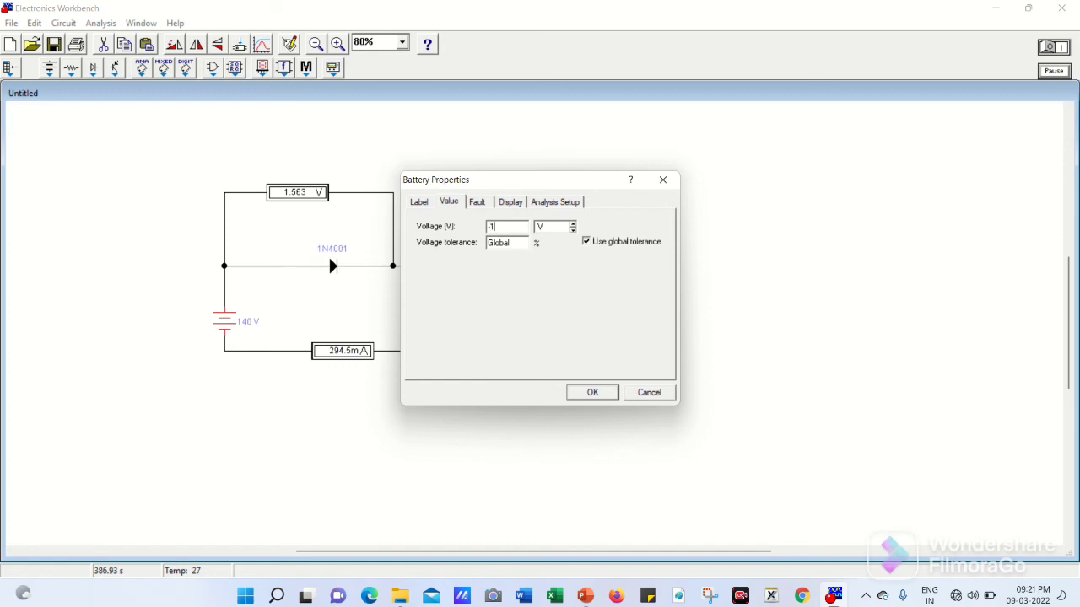
{"action": "type", "text": "0"}
{"action": "key", "text": "Return"}
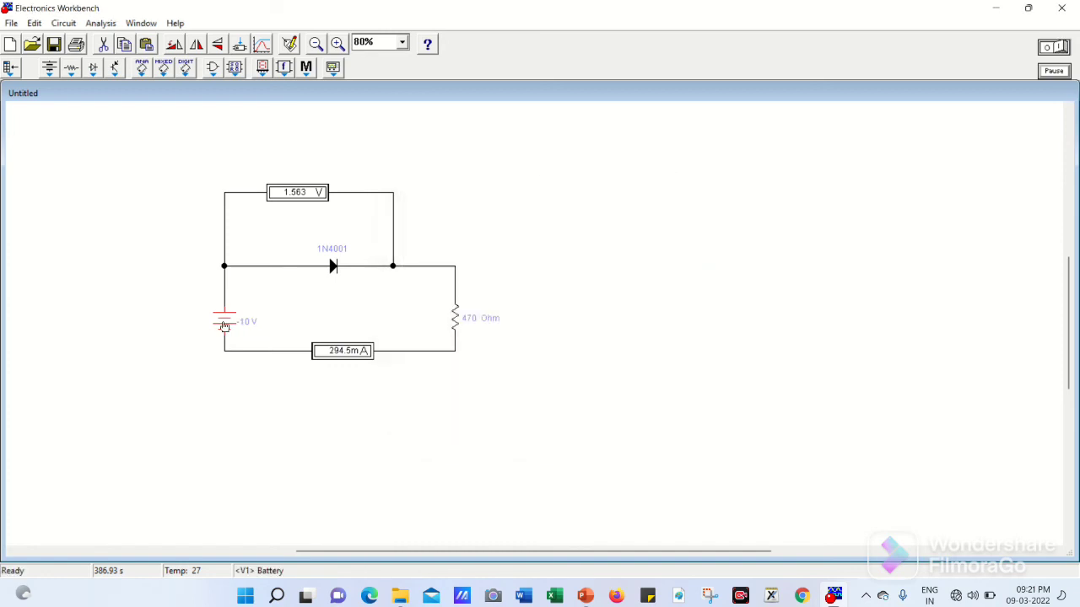
{"action": "left_click", "coordinate": [1060, 49]}
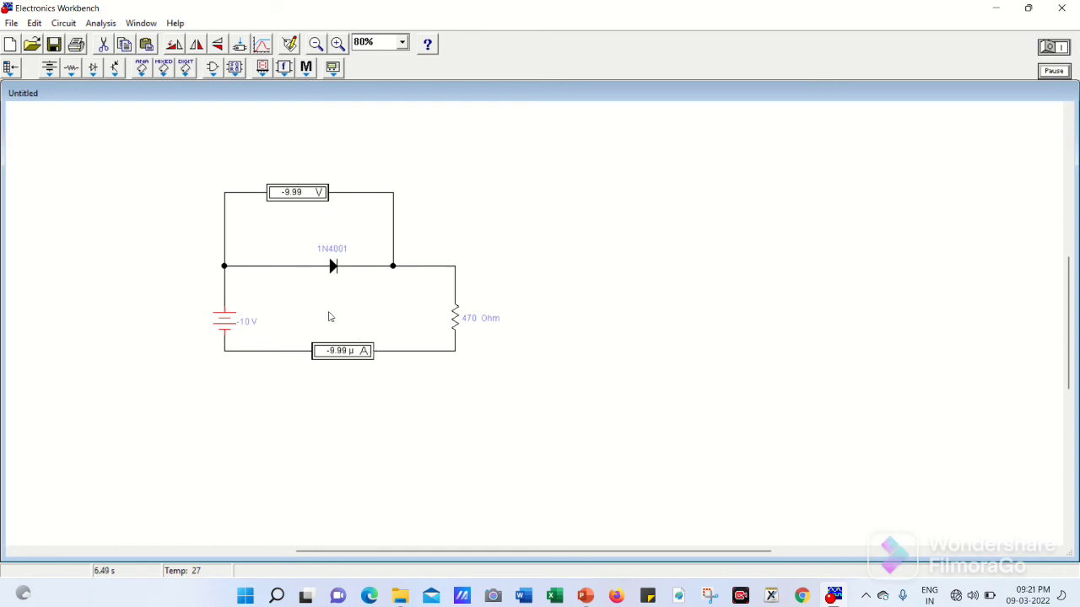
Change the battery voltage to -20 V, then to -50 V
{"action": "double_click", "coordinate": [233, 327]}
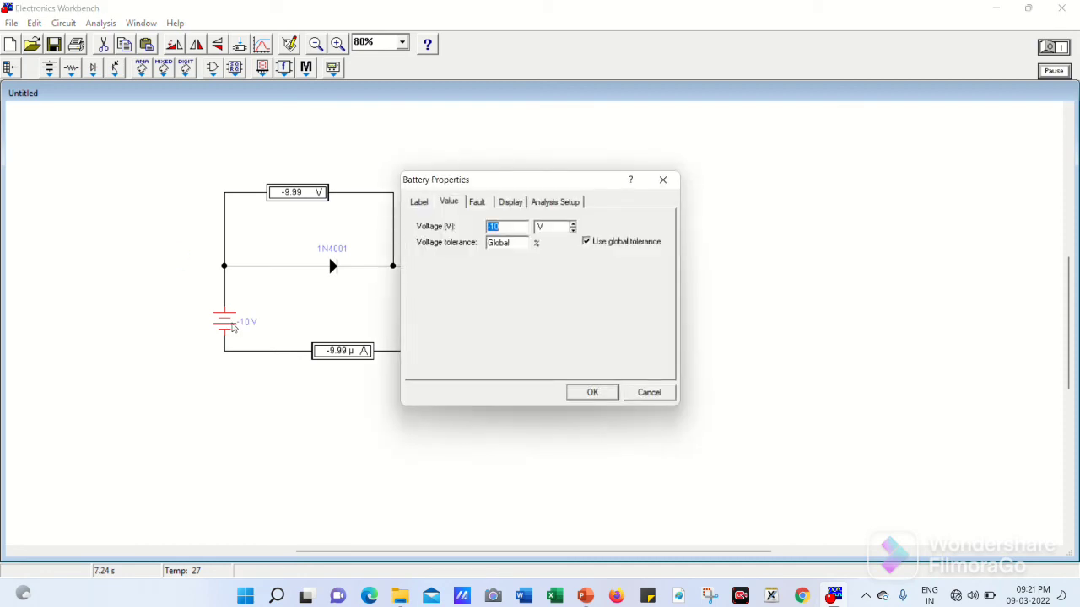
{"action": "type", "text": "1"}
{"action": "type", "text": "20"}
{"action": "key", "text": "Return"}
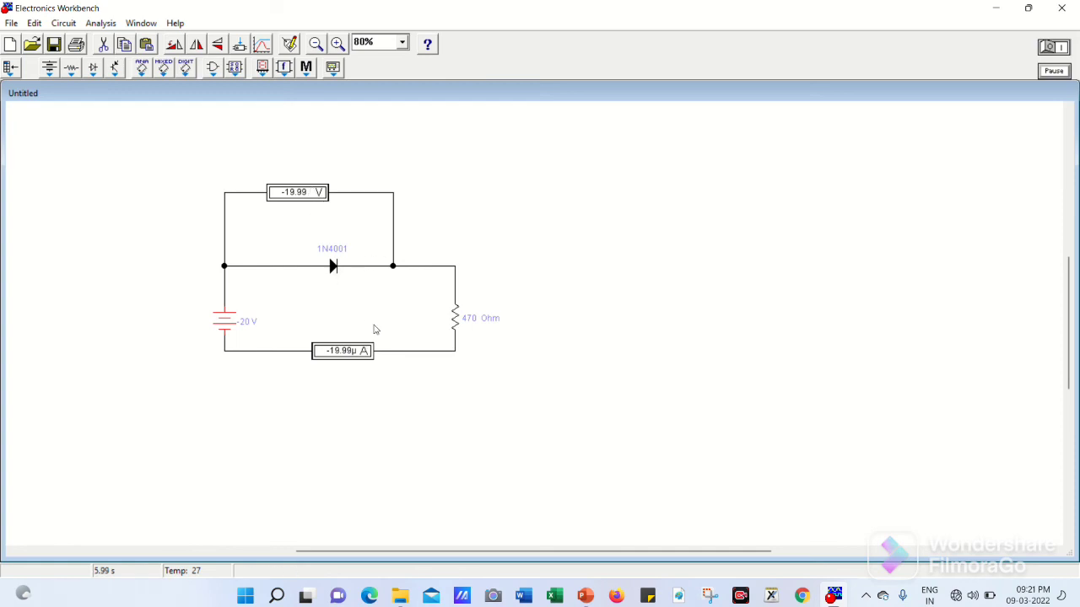
{"action": "double_click", "coordinate": [234, 329]}
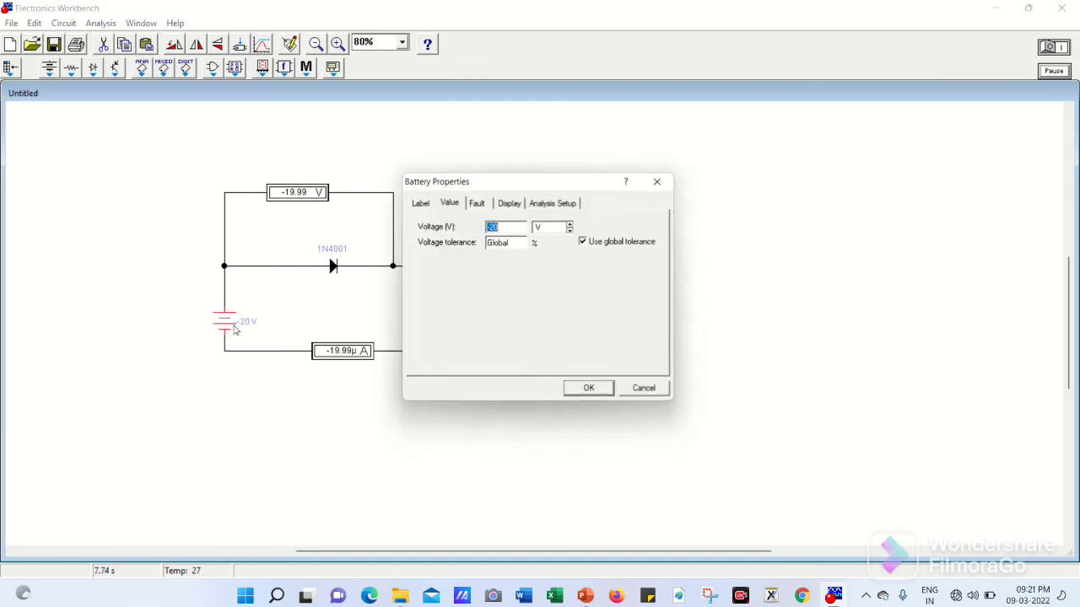
{"action": "type", "text": "-"}
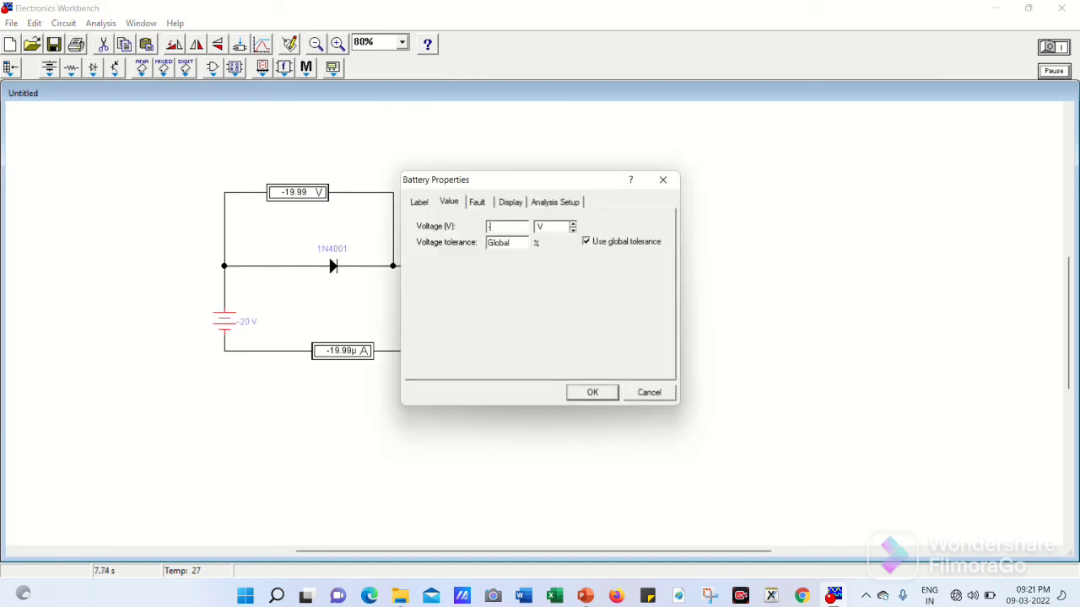
{"action": "left_click", "coordinate": [592, 392]}
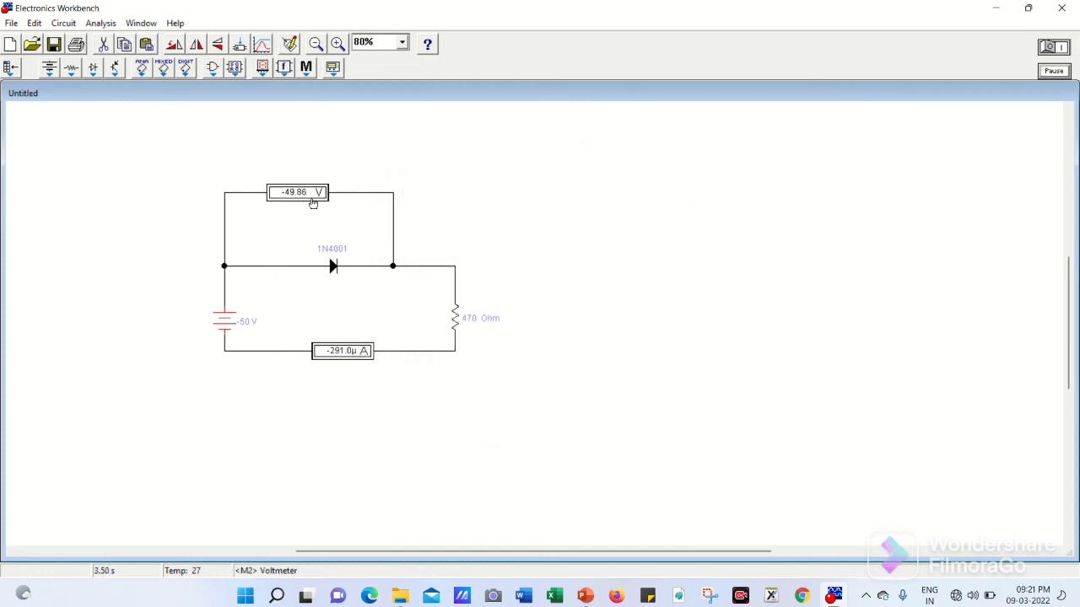
Set the battery to -60 V, reaching breakdown at -49.98 V and -21.32 mA
{"action": "double_click", "coordinate": [226, 321]}
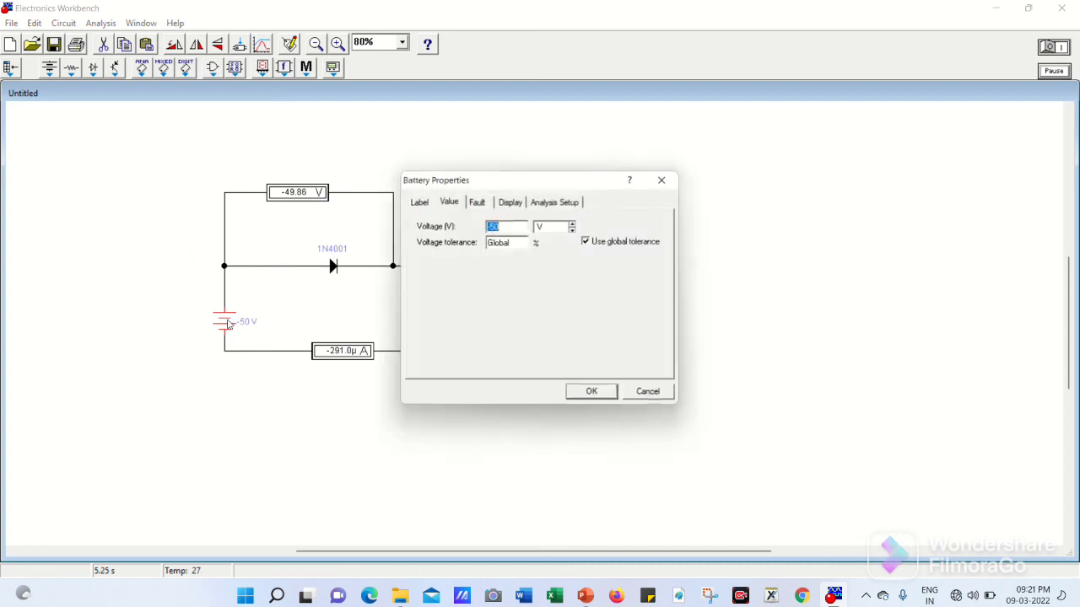
{"action": "type", "text": "-"}
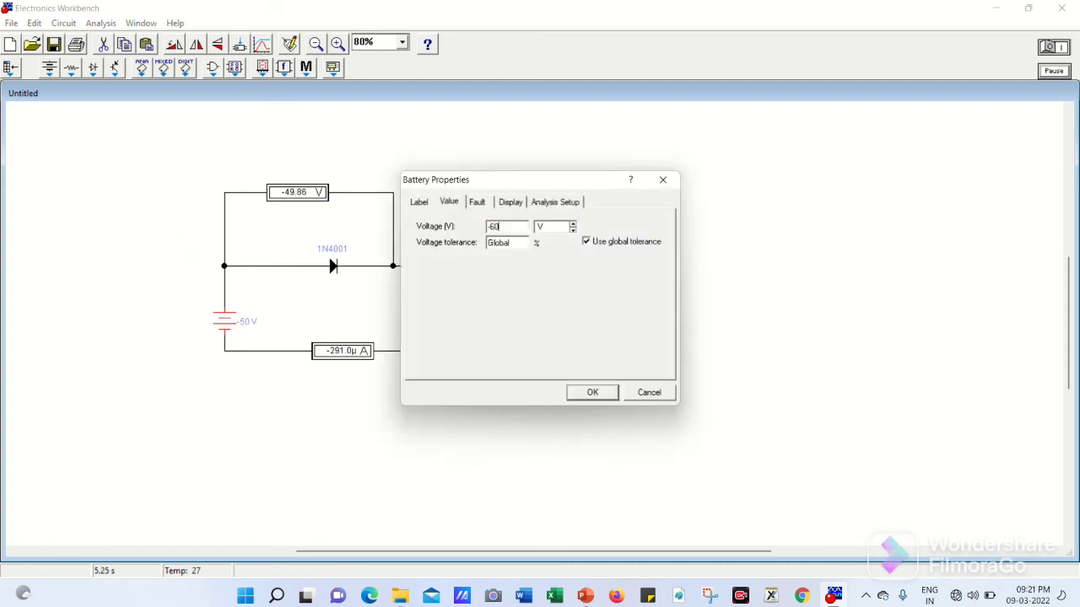
{"action": "key", "text": "Return"}
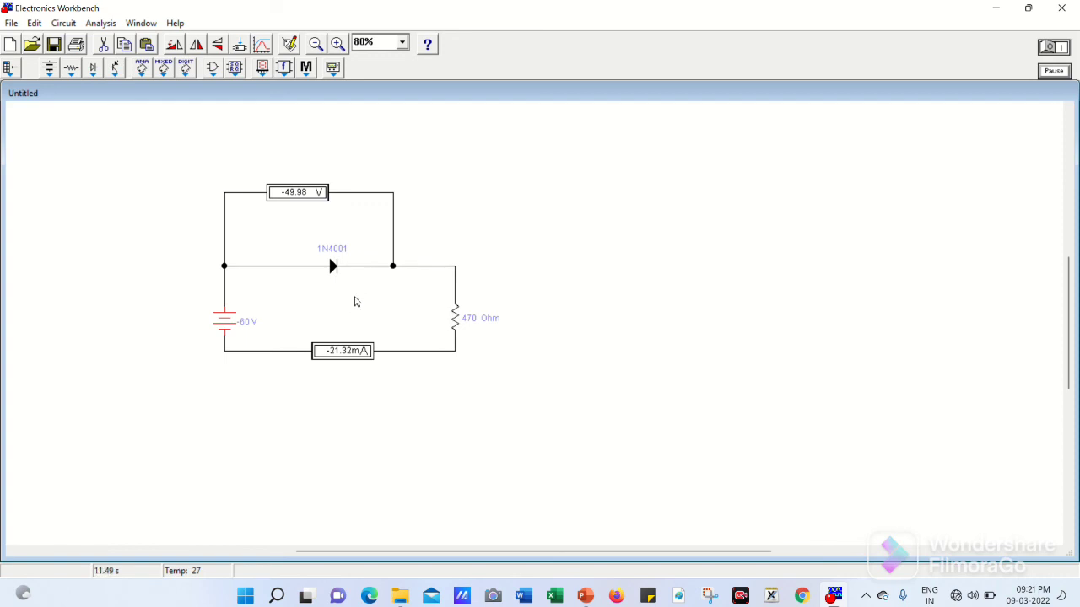
{"action": "mouse_move", "coordinate": [586, 5]}
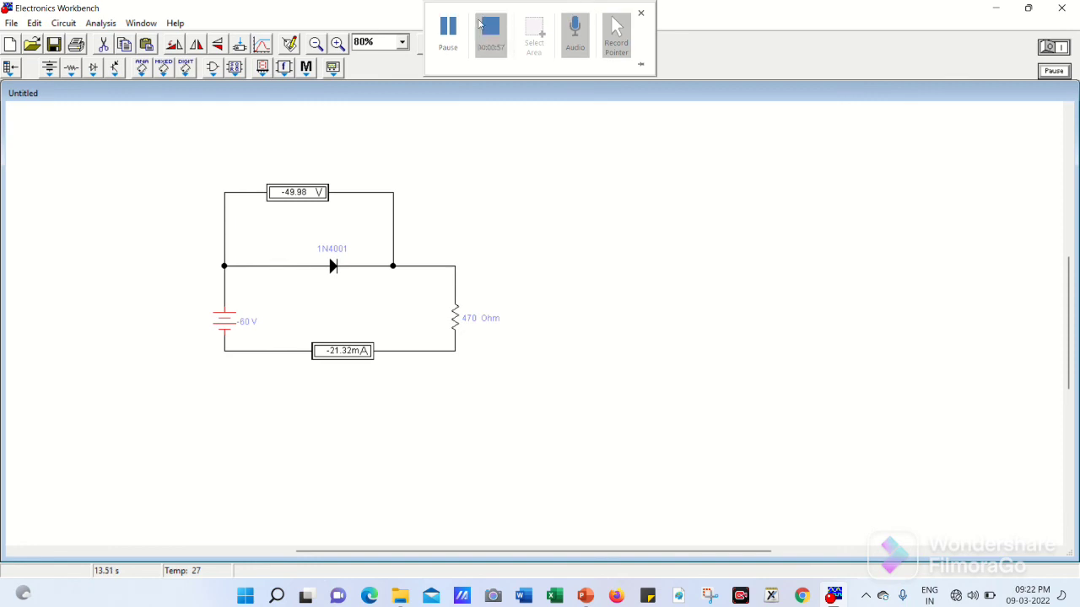
{"action": "left_click", "coordinate": [453, 49]}
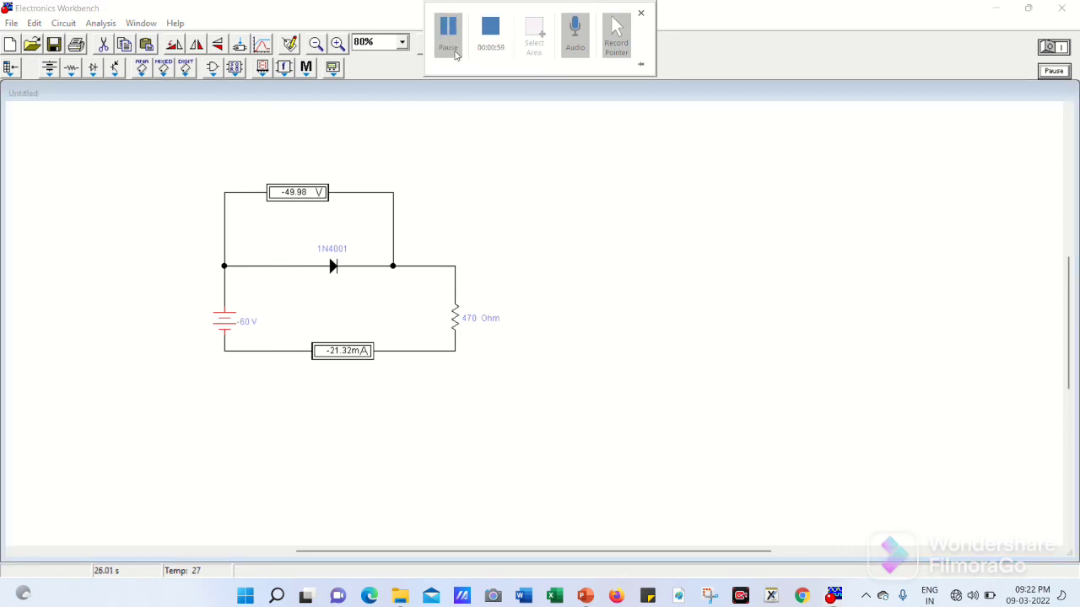